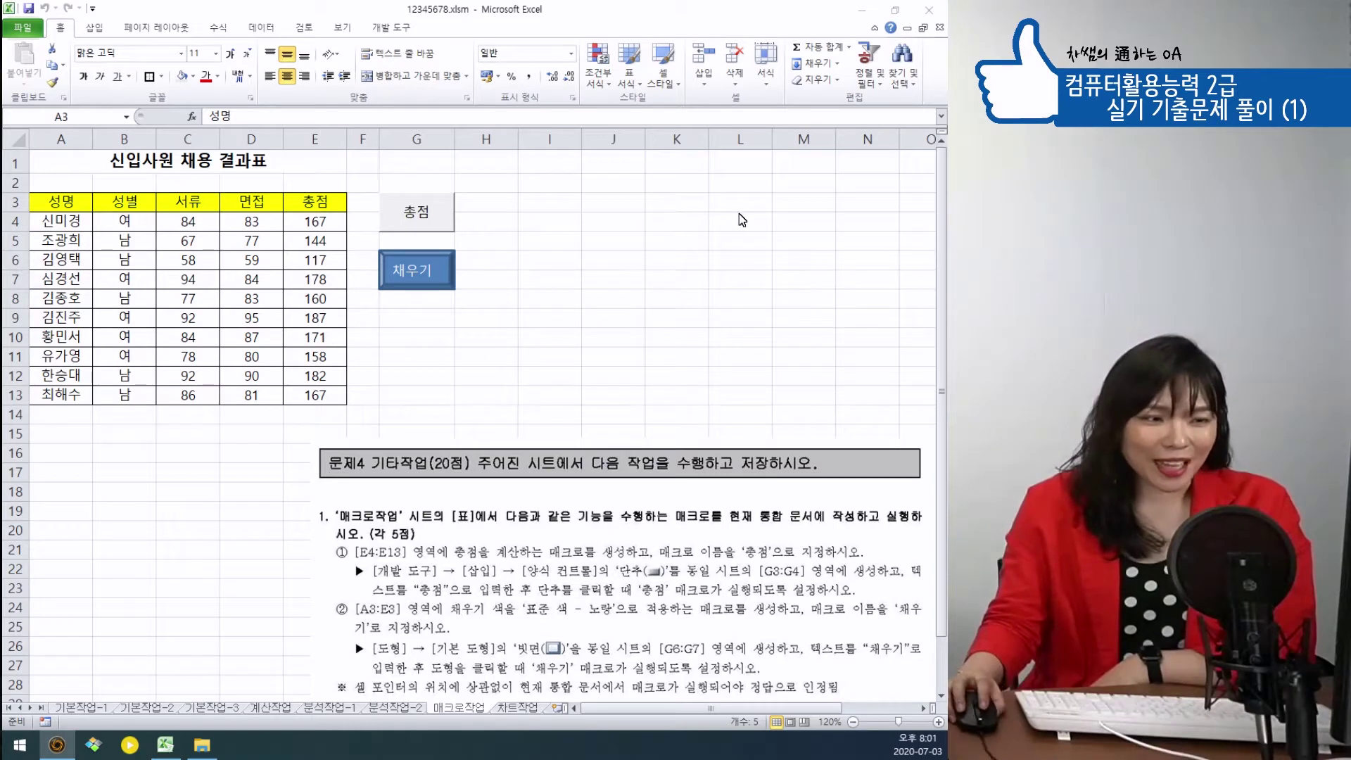
# Open the 차트작업 sheet and examine the chart instructions, the sample figure and the existing column chart.
pyautogui.click(523, 708)
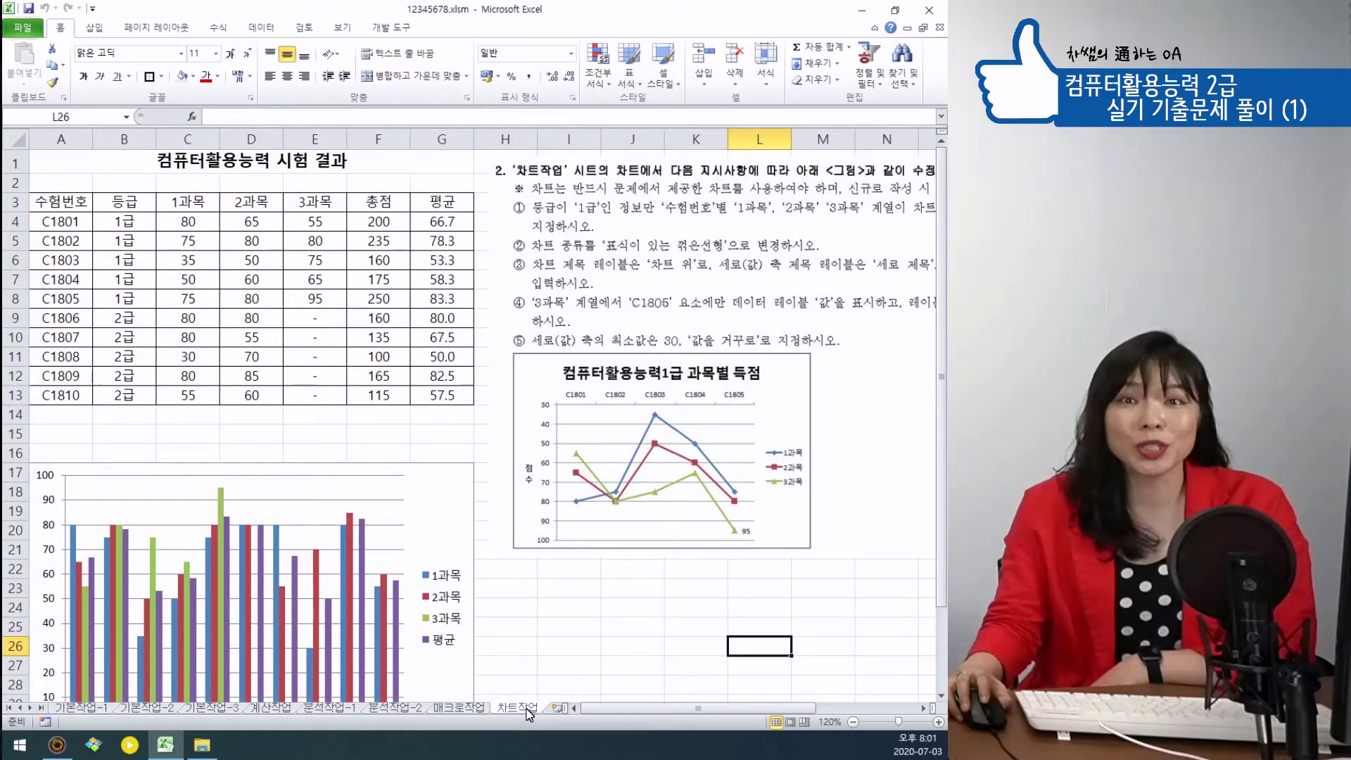
pyautogui.click(585, 630)
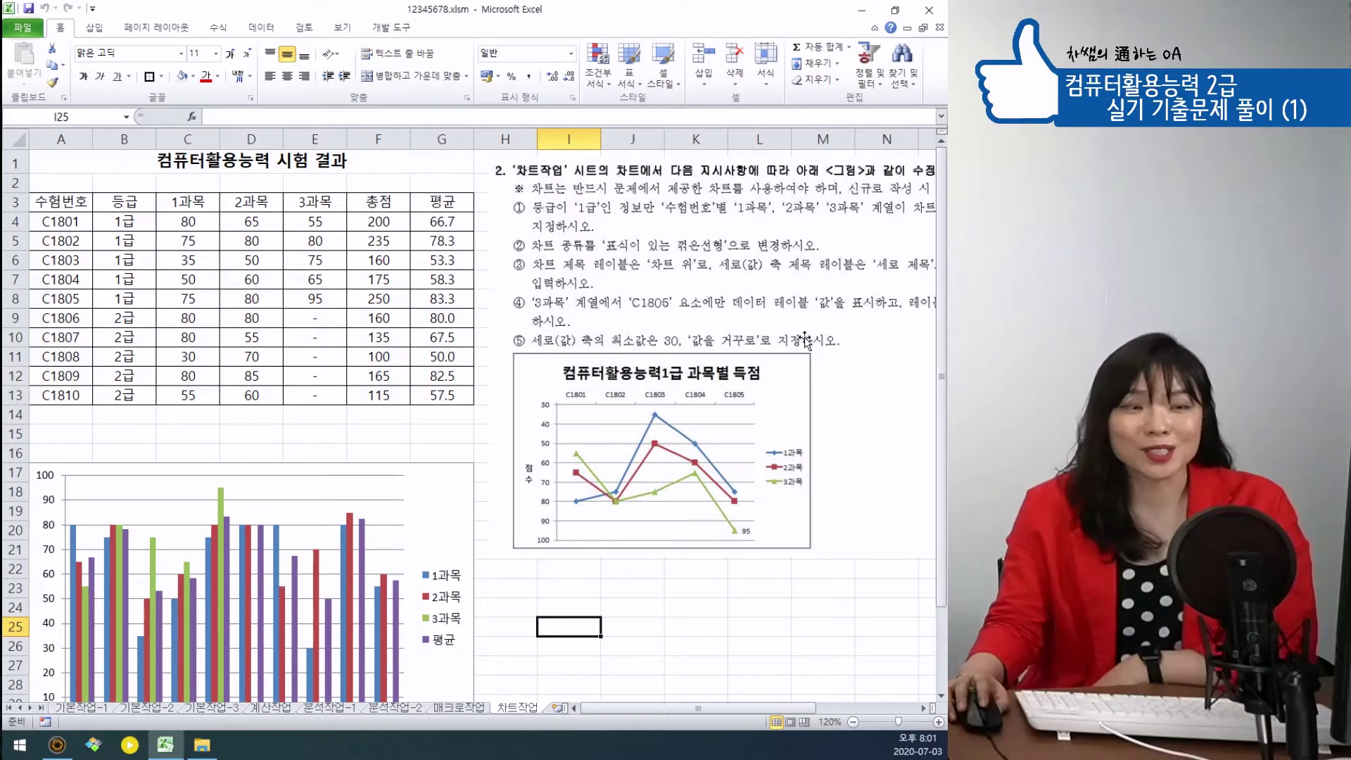
pyautogui.scroll(-2, 647, 559)
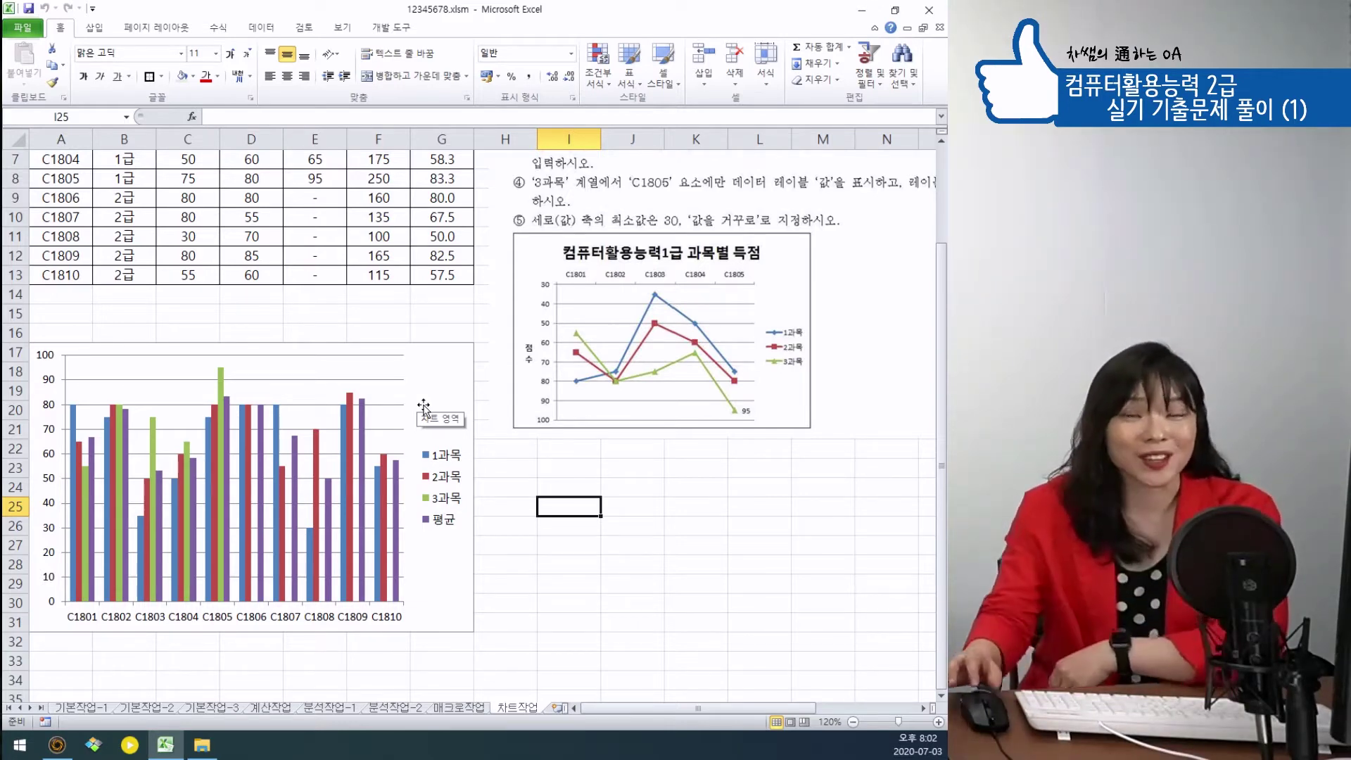
pyautogui.click(612, 467)
pyautogui.scroll(2, 625, 460)
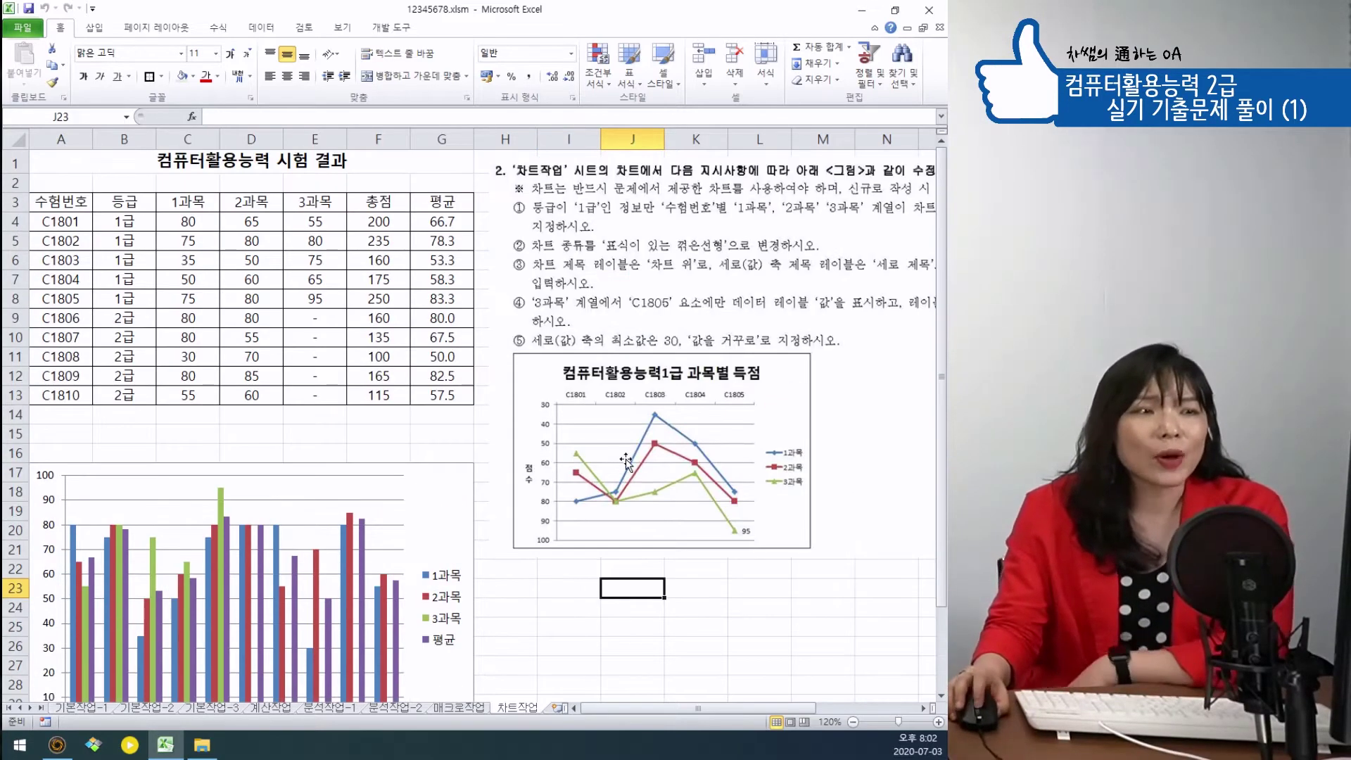
pyautogui.moveTo(606, 710); pyautogui.dragTo(637, 714)
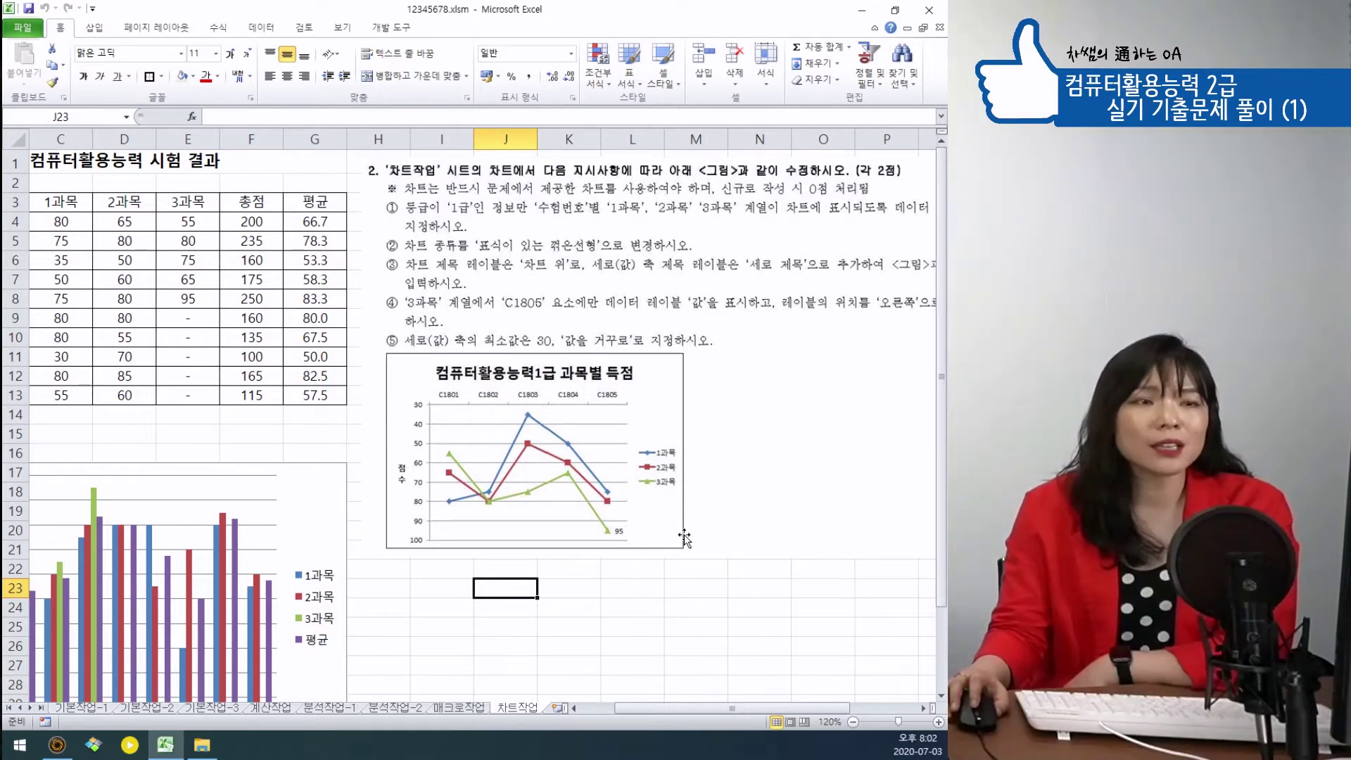
pyautogui.moveTo(640, 710); pyautogui.dragTo(574, 709)
pyautogui.scroll(-2, 351, 623)
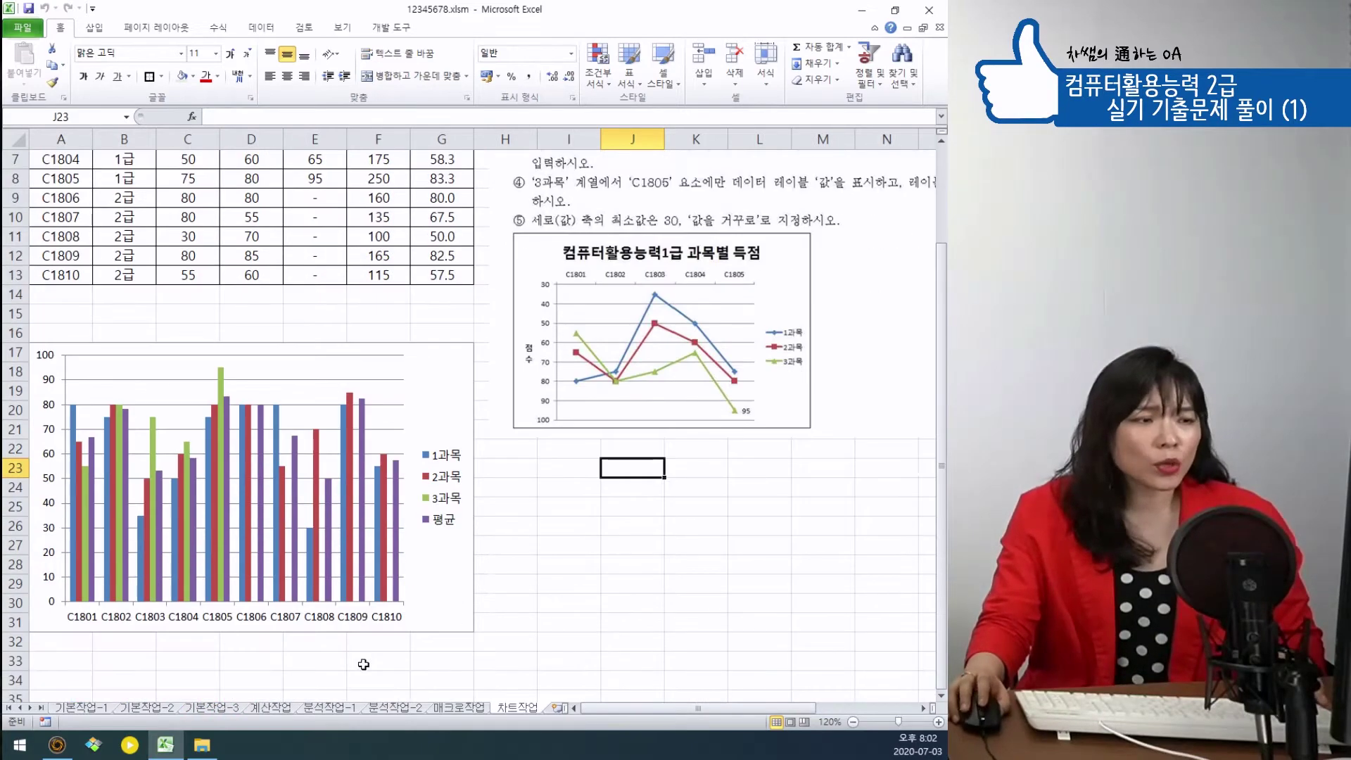
pyautogui.scroll(2, 348, 647)
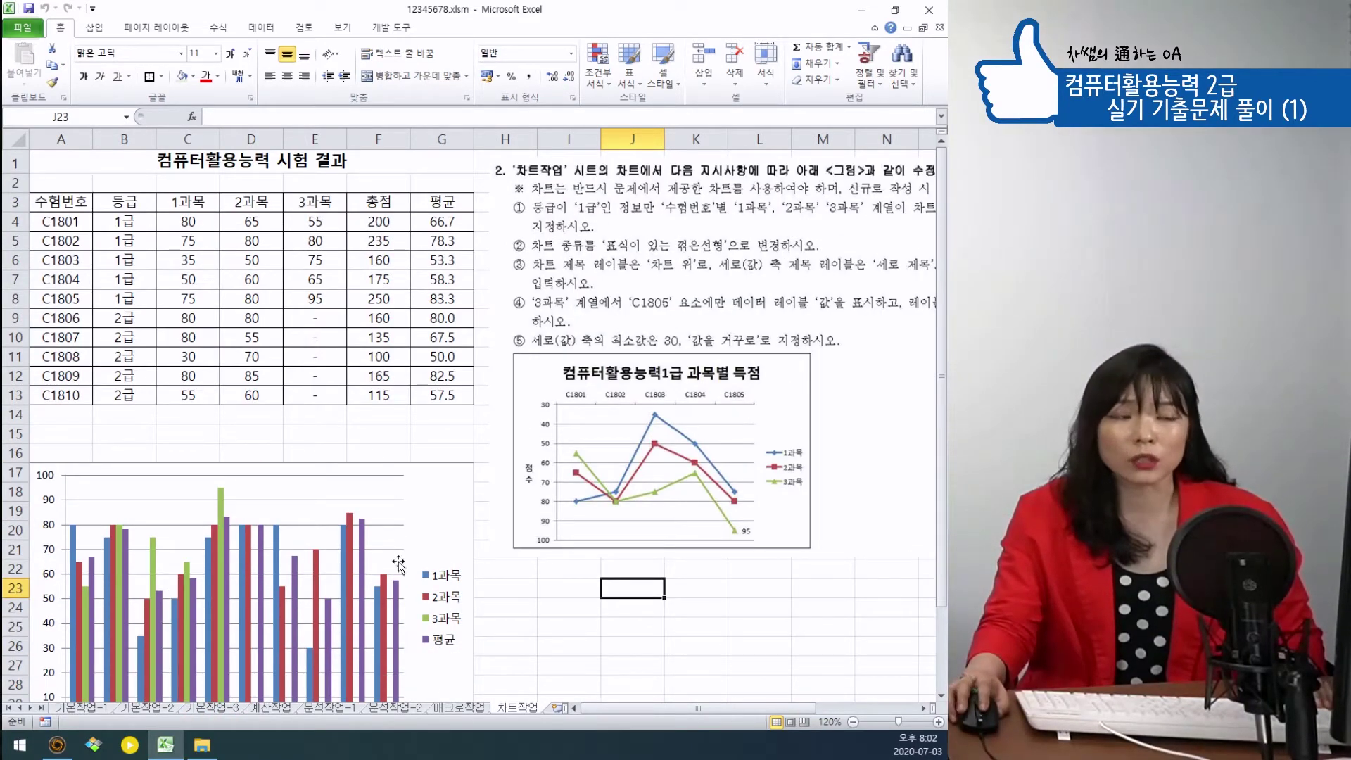
# Replace the column chart's data range with A3:A8 and C3:E8 of the 차트작업 sheet.
pyautogui.rightClick(436, 498)
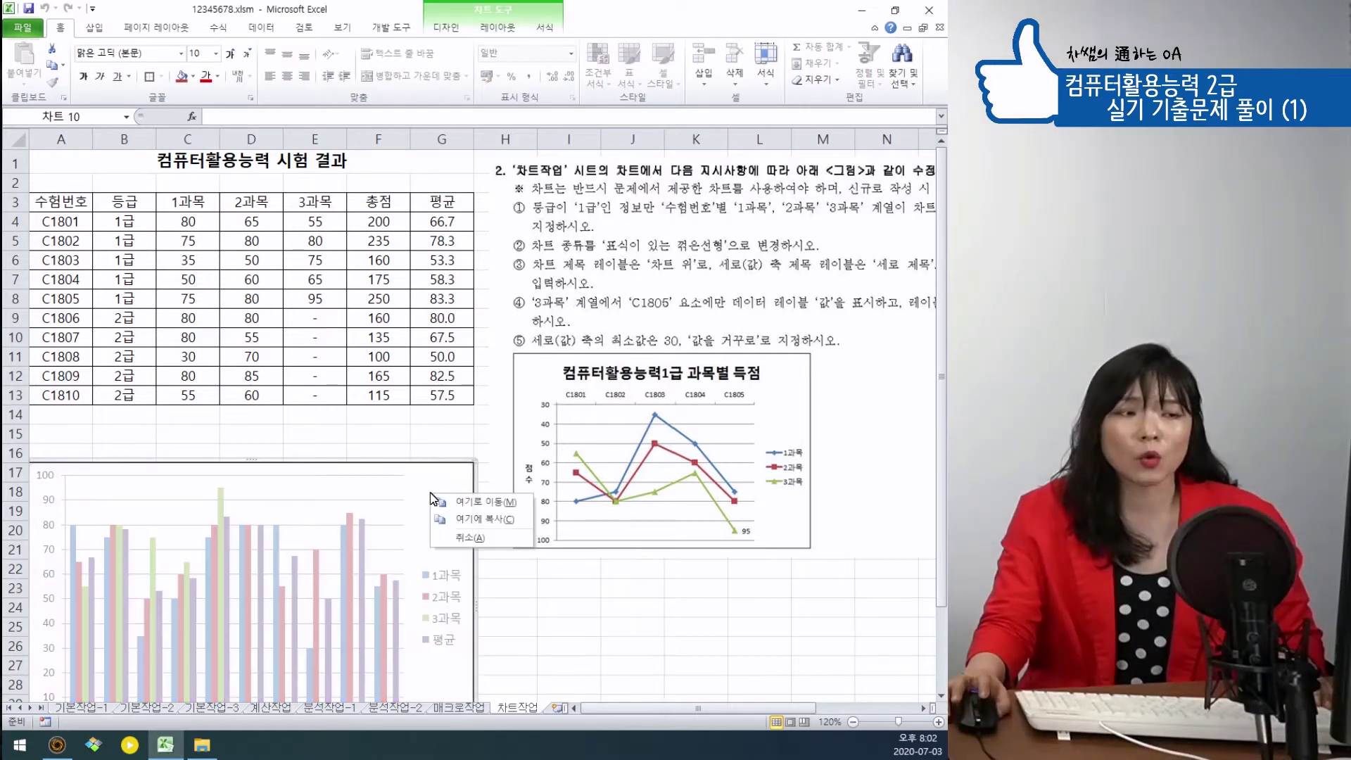
pyautogui.rightClick(441, 484)
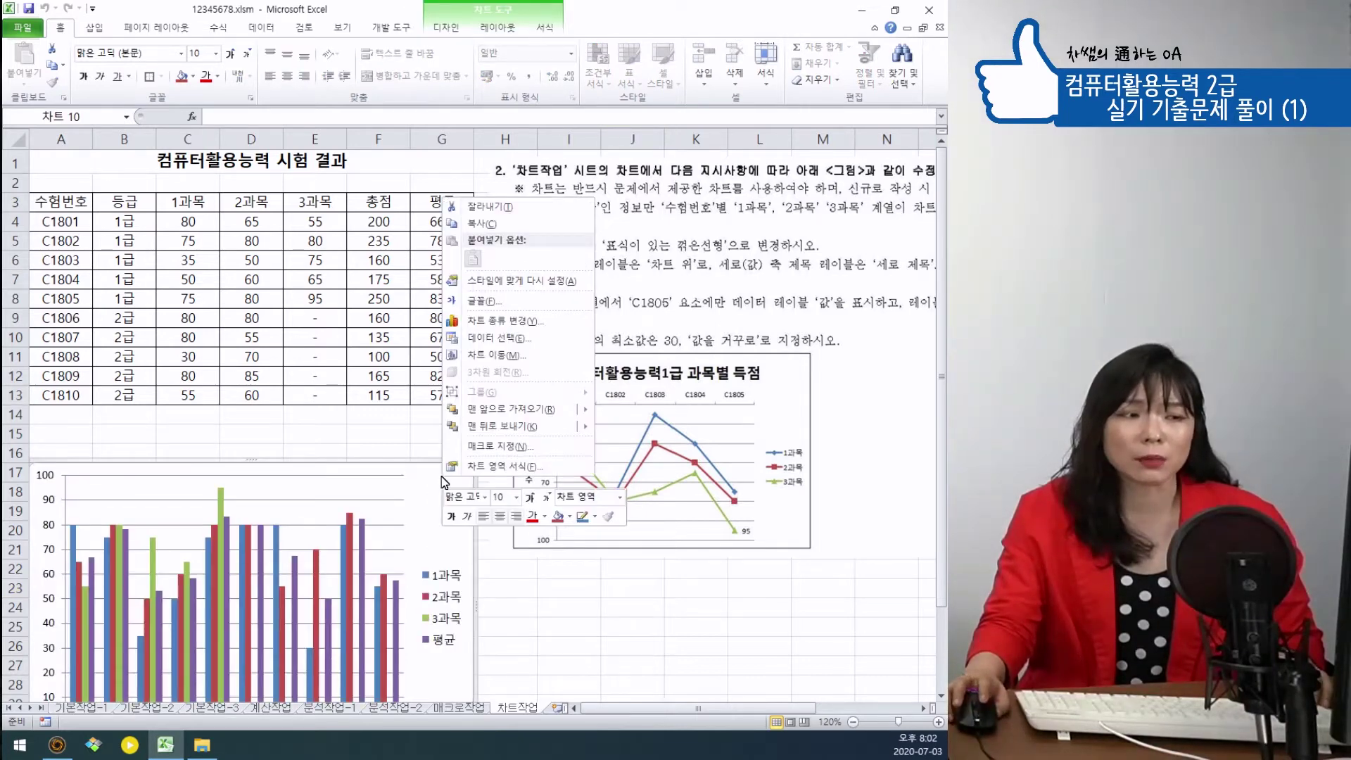
pyautogui.click(485, 338)
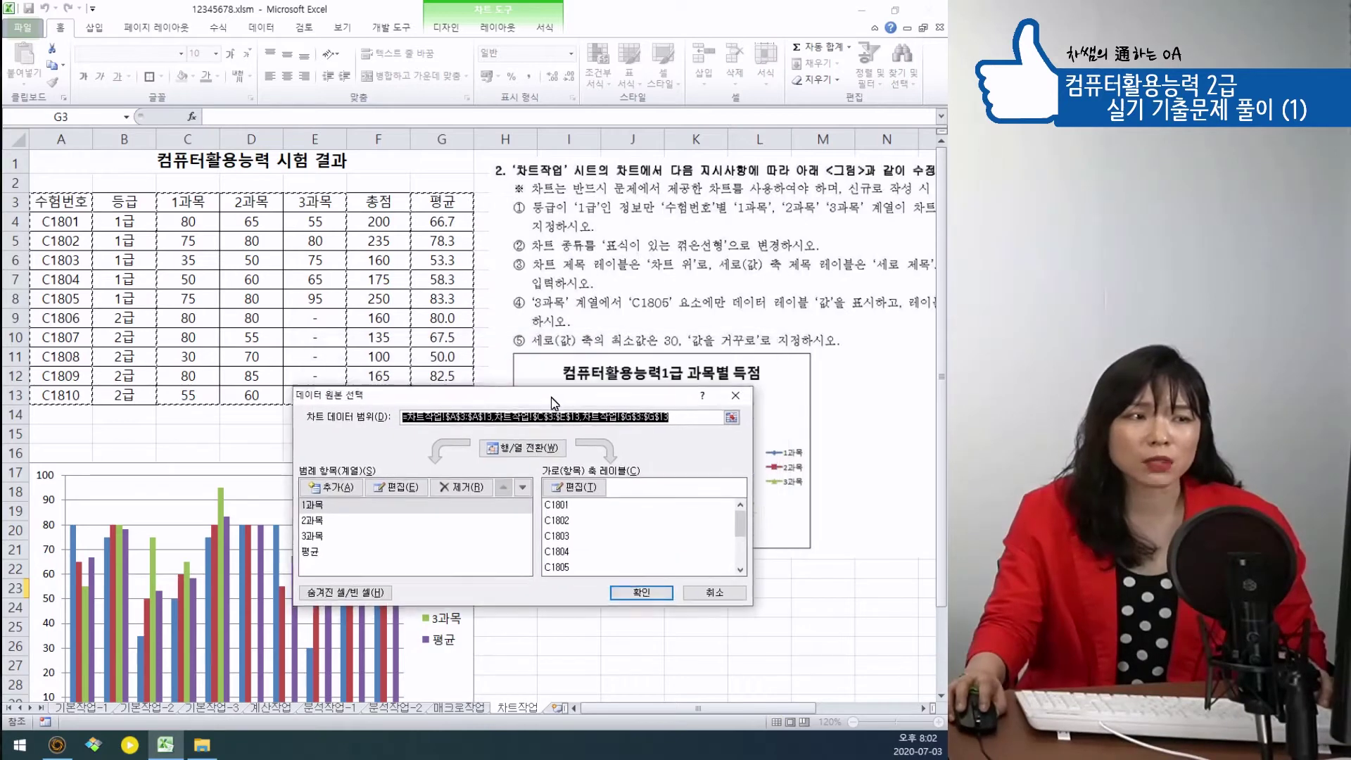
pyautogui.moveTo(518, 392); pyautogui.dragTo(374, 430)
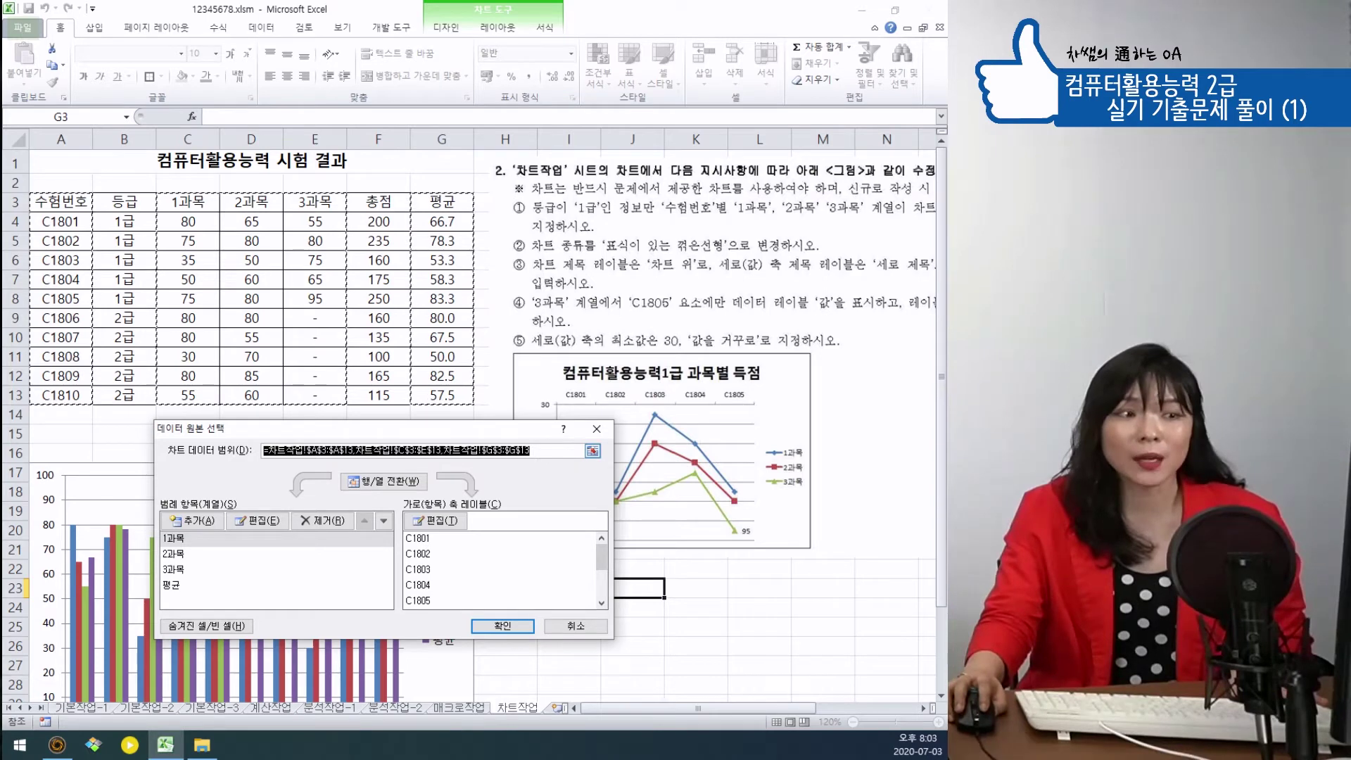
pyautogui.click(204, 450)
pyautogui.press('Delete')
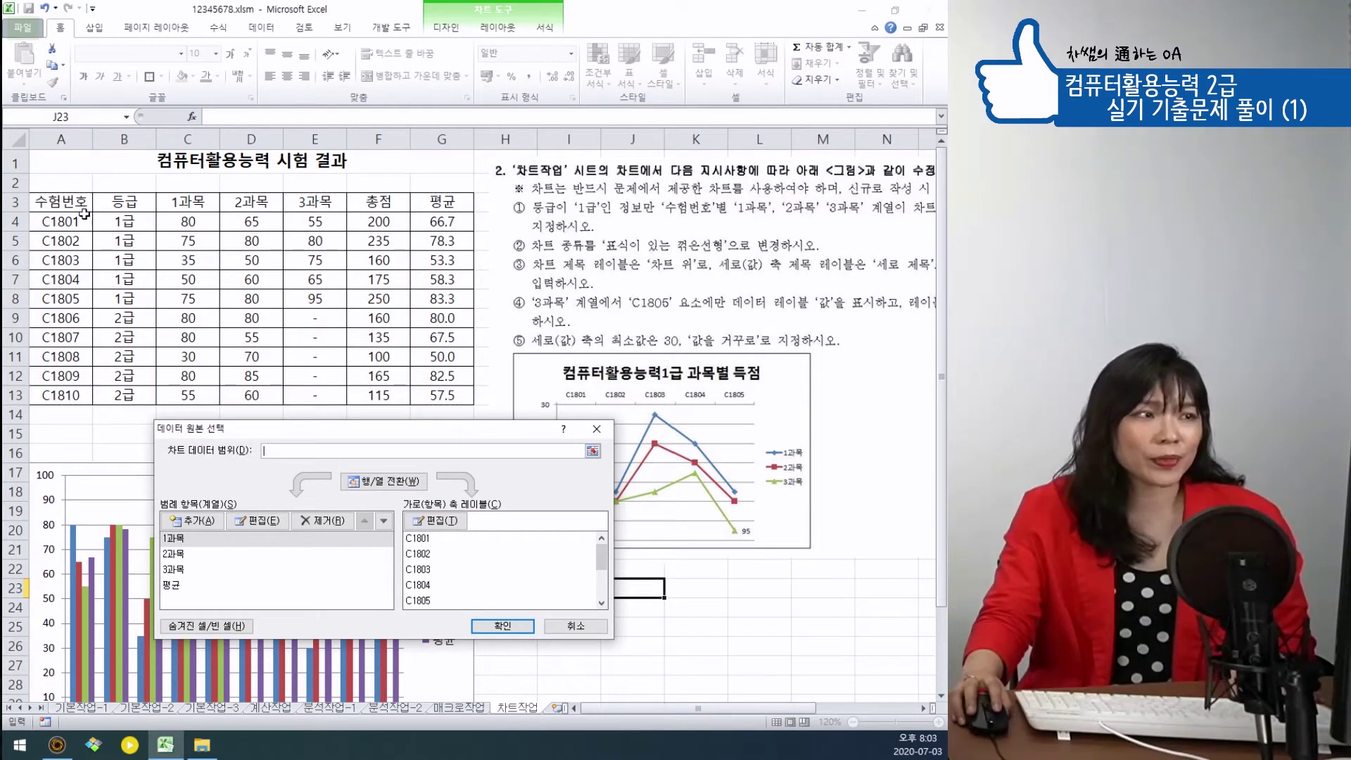
pyautogui.moveTo(79, 206); pyautogui.dragTo(77, 301)
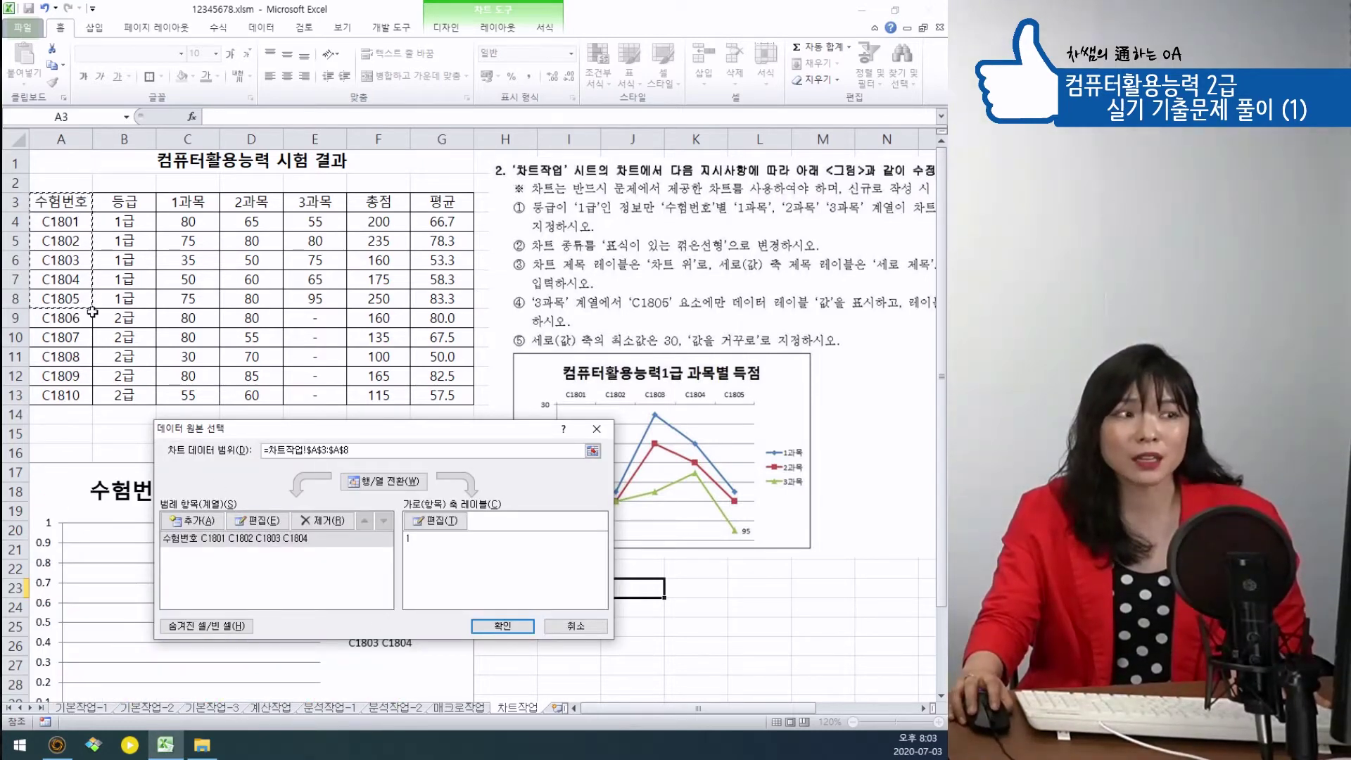
pyautogui.keyDown('ctrl'); pyautogui.click(195, 206); pyautogui.keyUp('ctrl')
pyautogui.moveTo(195, 206); pyautogui.dragTo(323, 308)
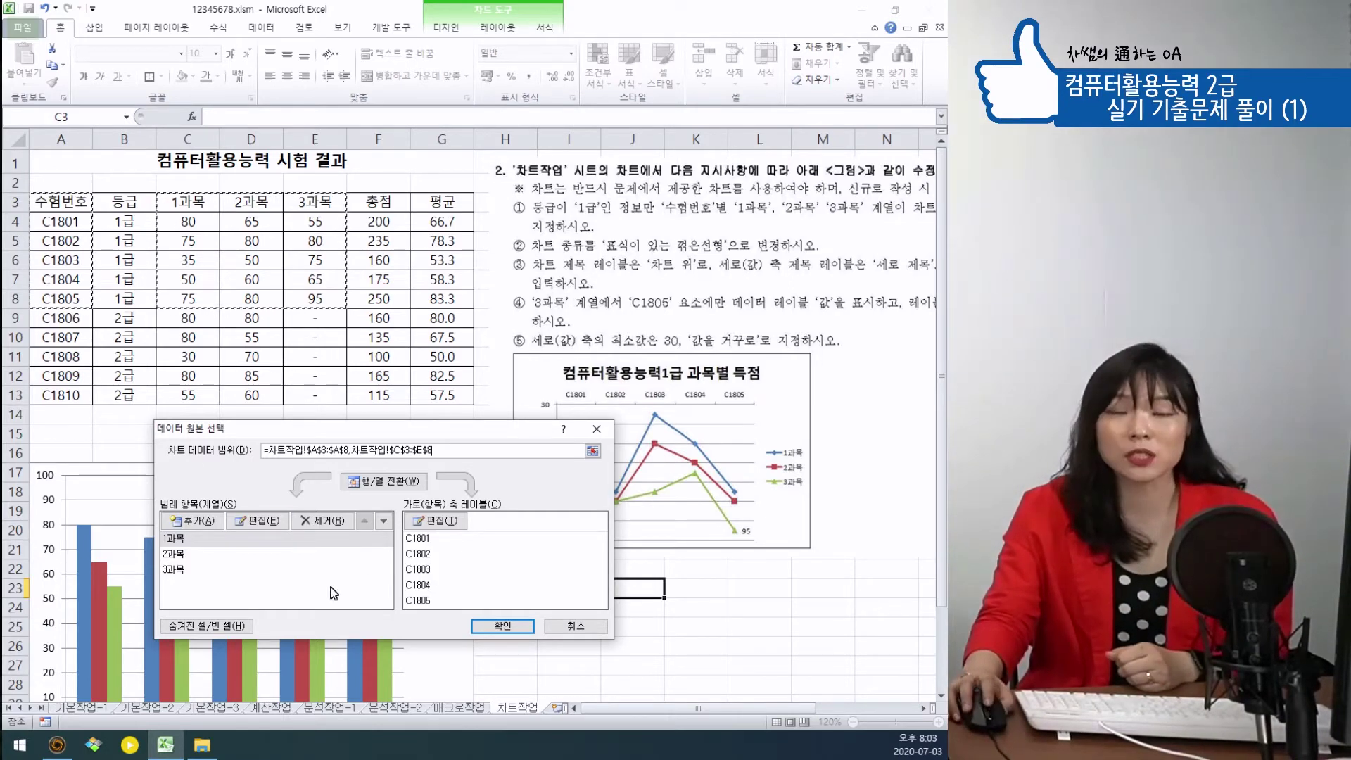
pyautogui.click(501, 625)
pyautogui.scroll(-1, 513, 624)
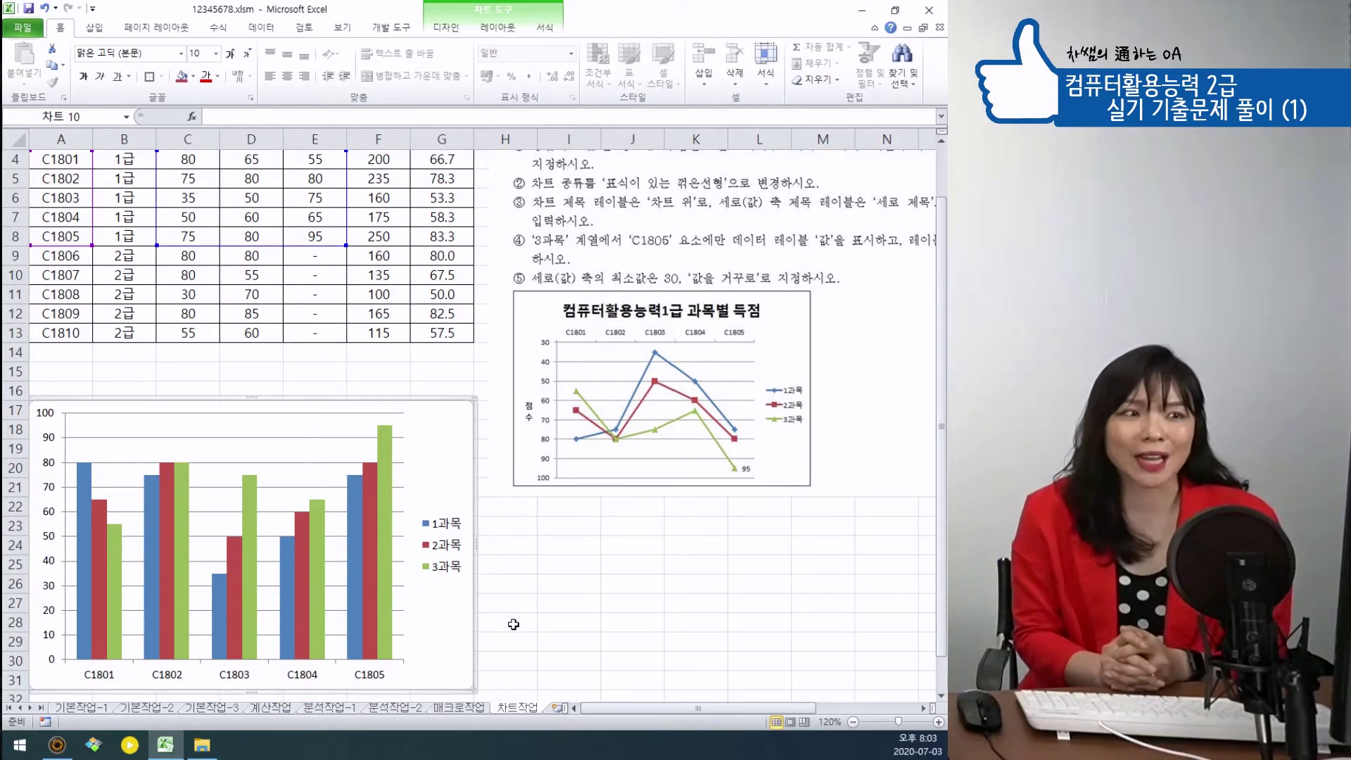
# Change the chart type to a line chart with markers (표식이 있는 꺾은선형).
pyautogui.scroll(1, 513, 624)
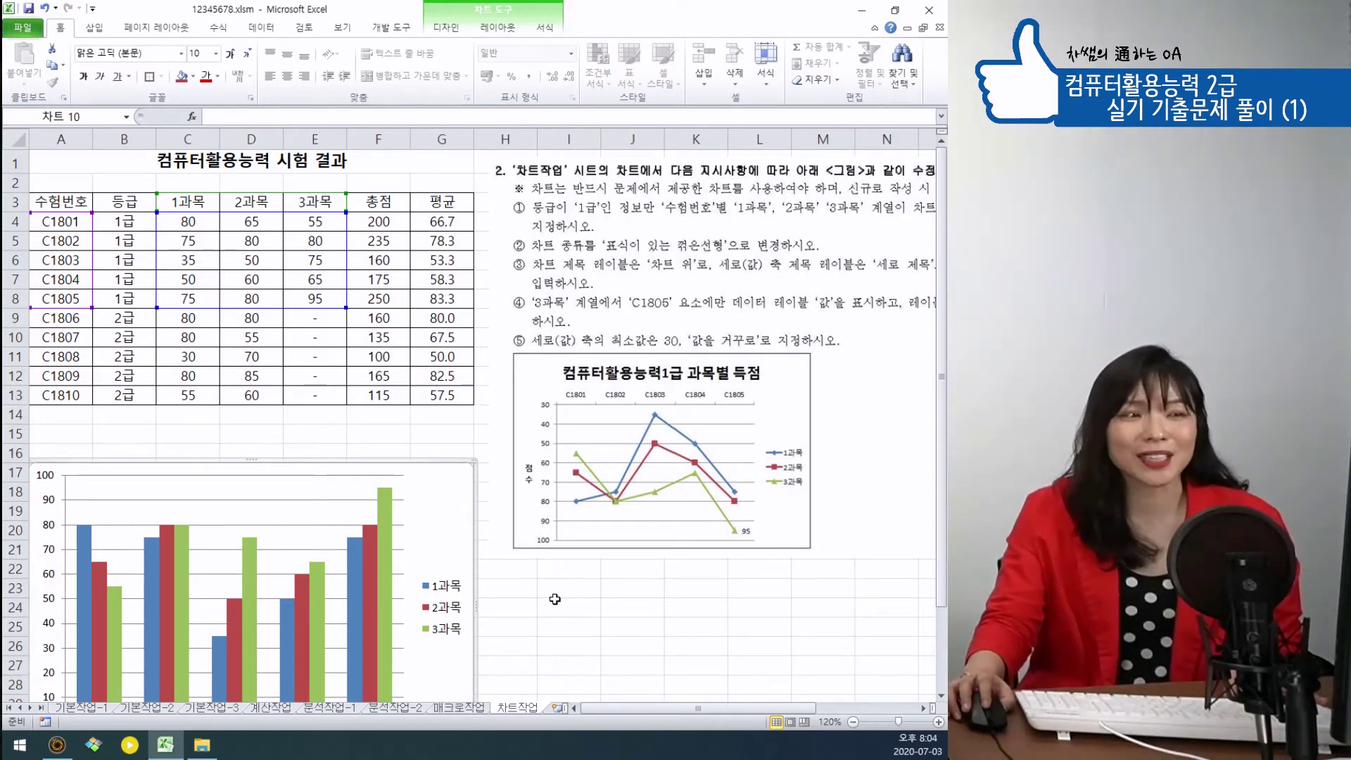
pyautogui.rightClick(439, 500)
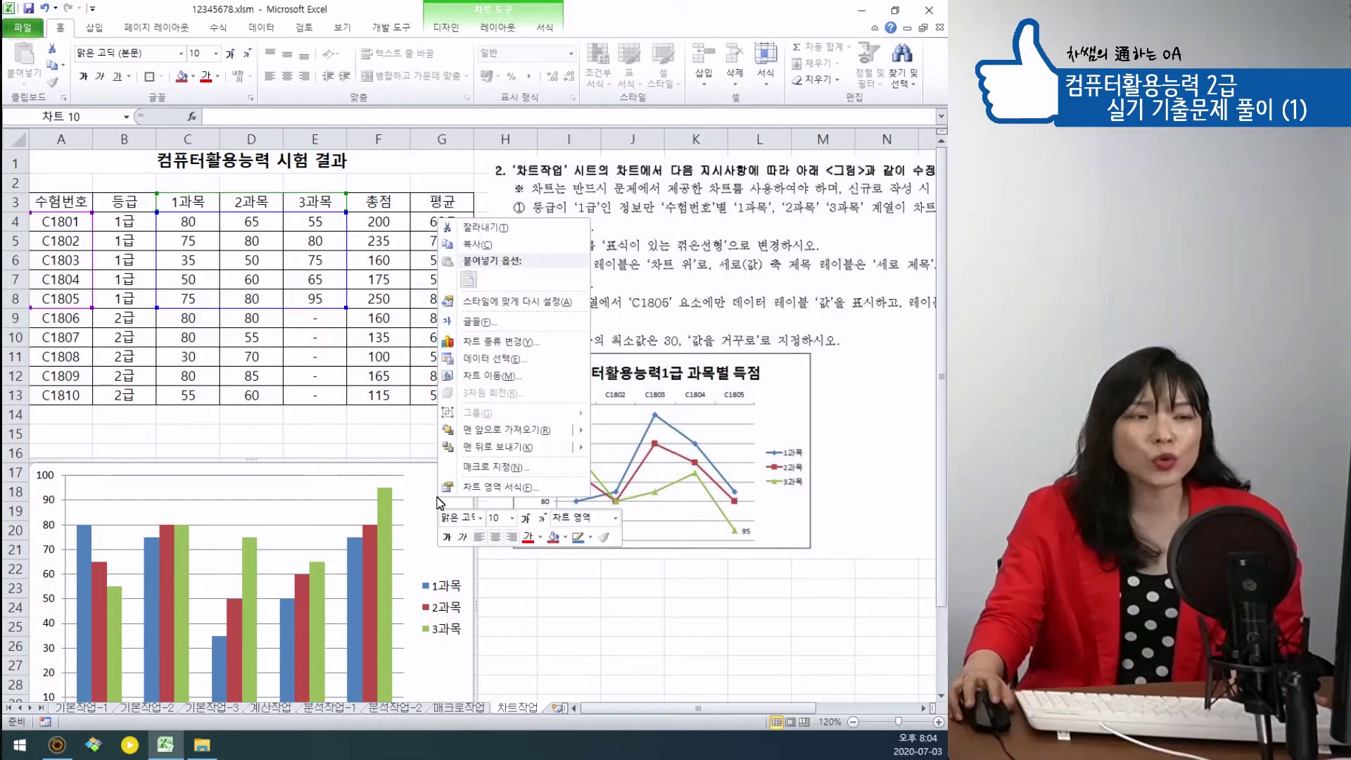
pyautogui.click(519, 342)
pyautogui.moveTo(551, 241); pyautogui.dragTo(412, 179)
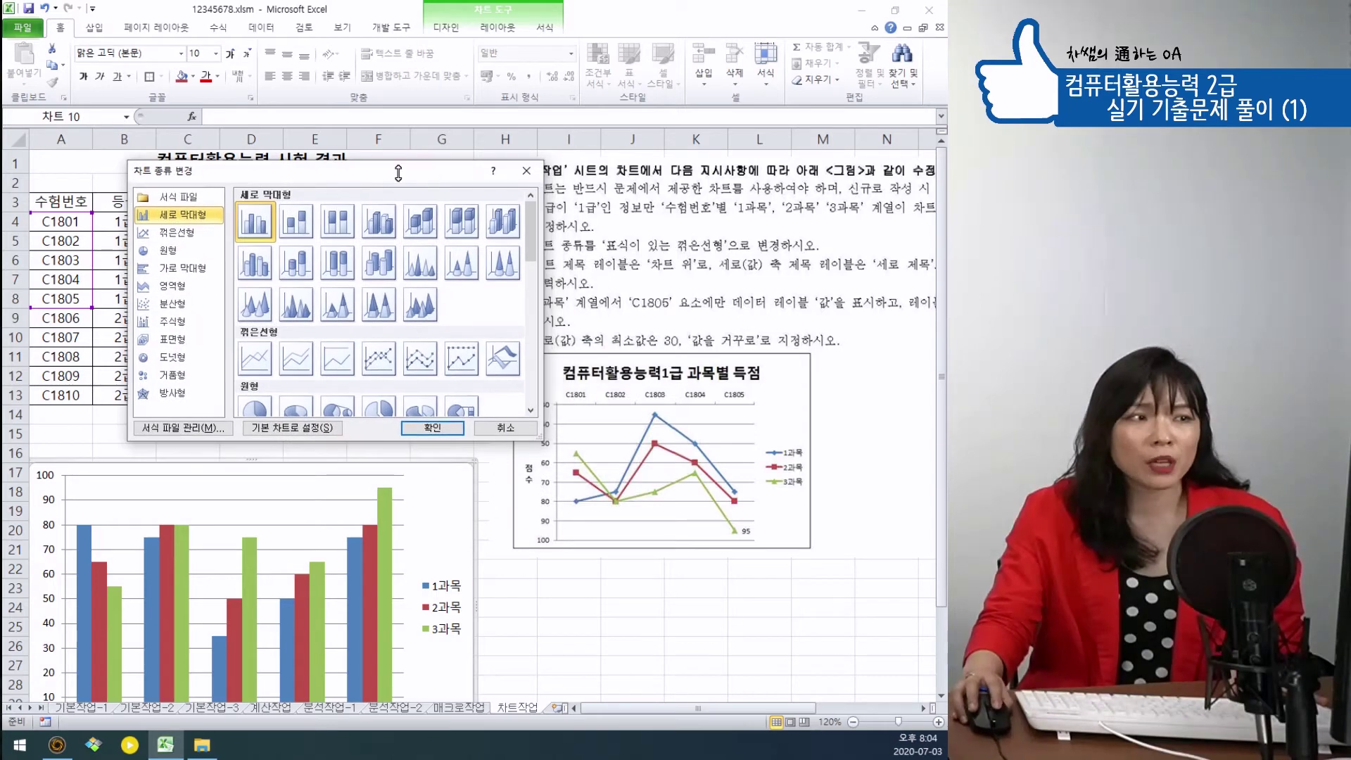
pyautogui.click(379, 359)
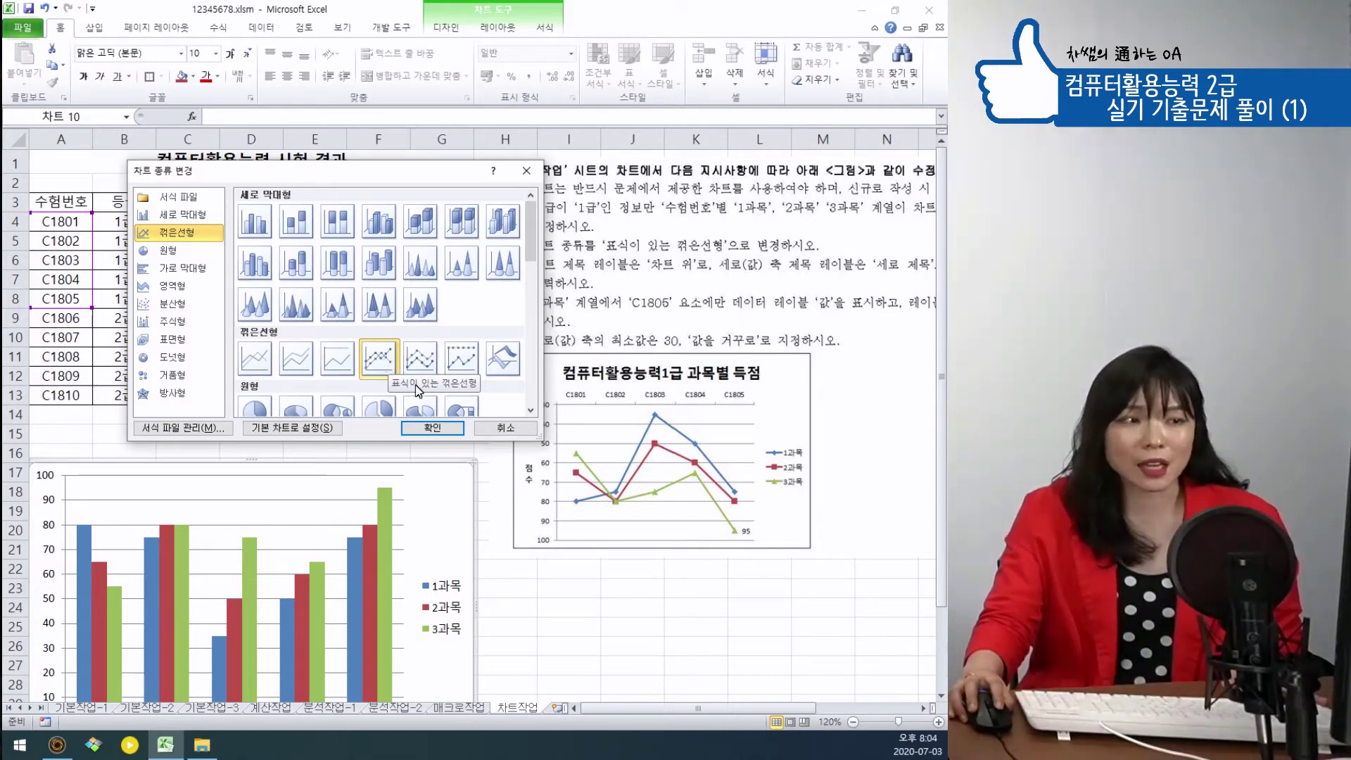
pyautogui.click(438, 428)
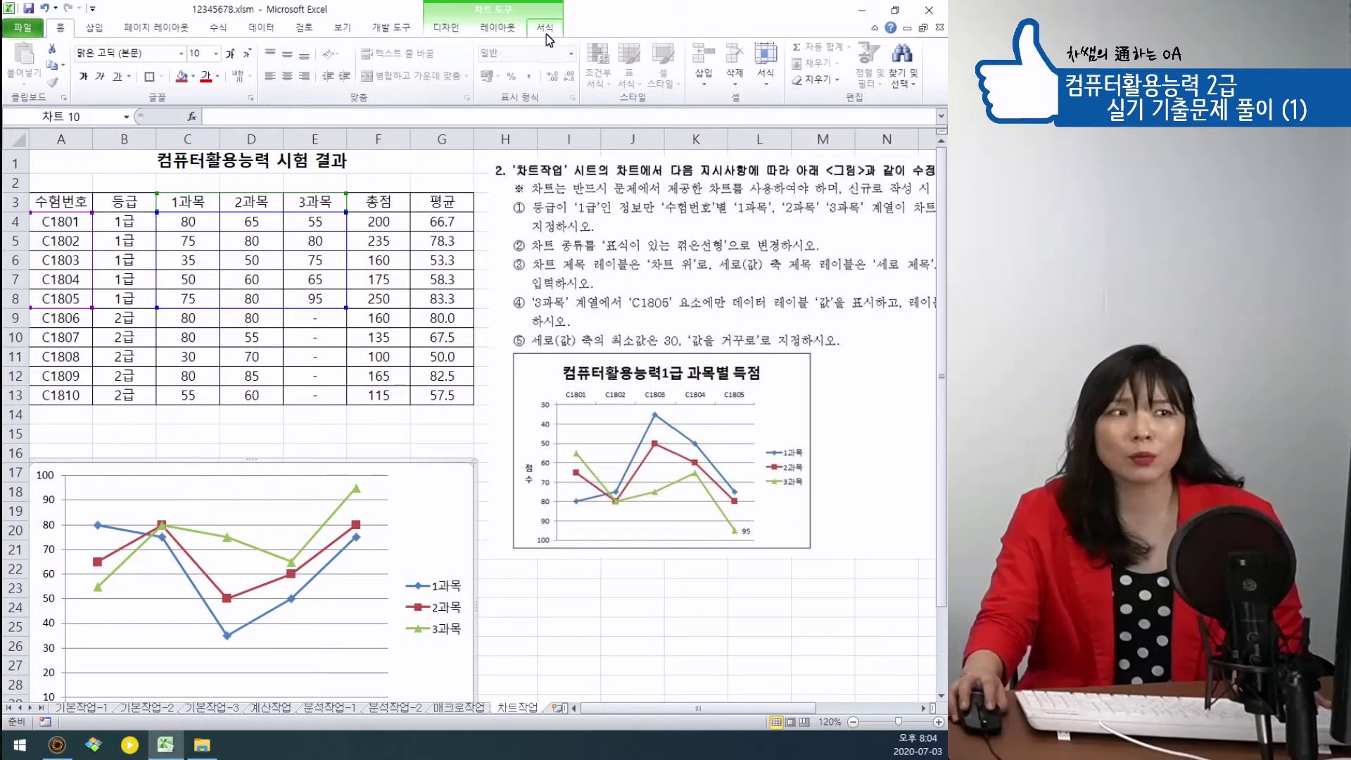
# Add a chart title above the chart (차트 위) reading "컴퓨터활용능력1급 과목별 득점".
pyautogui.click(497, 29)
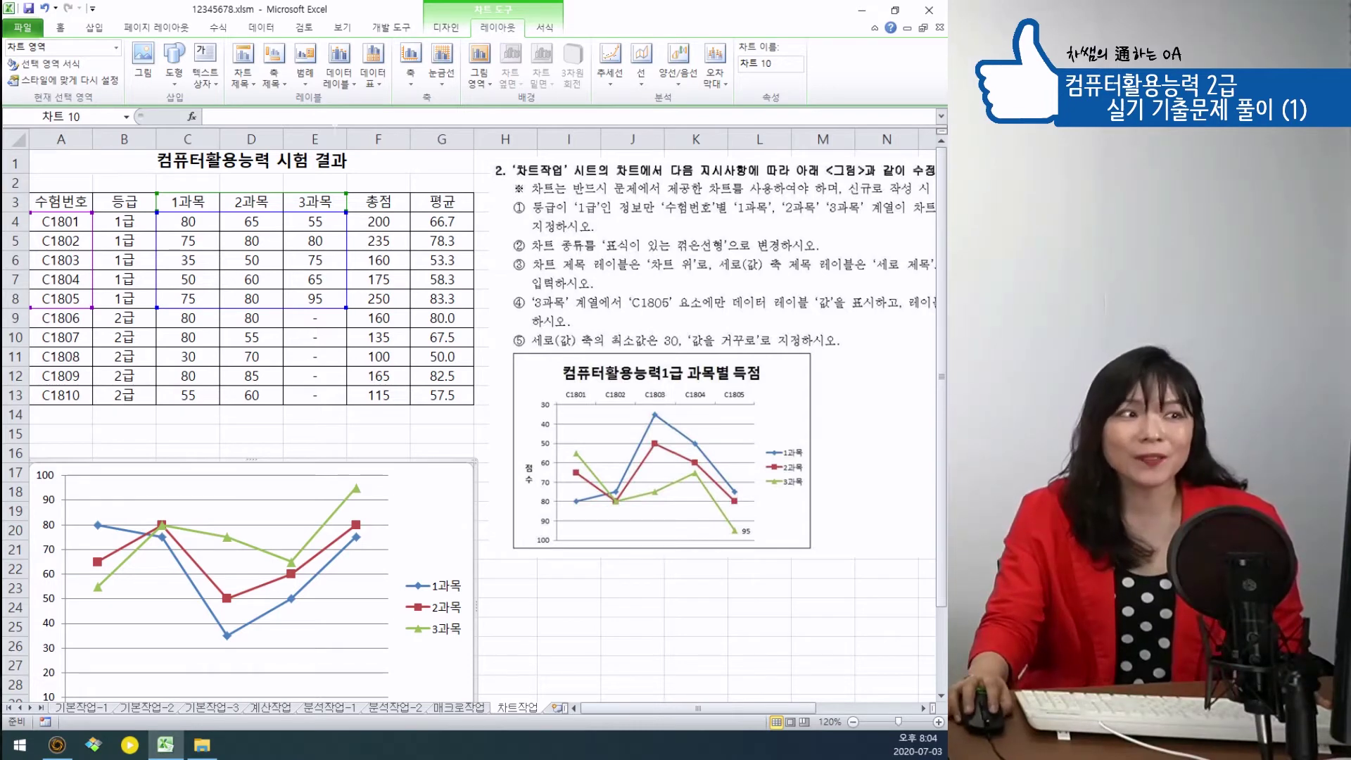
pyautogui.click(242, 81)
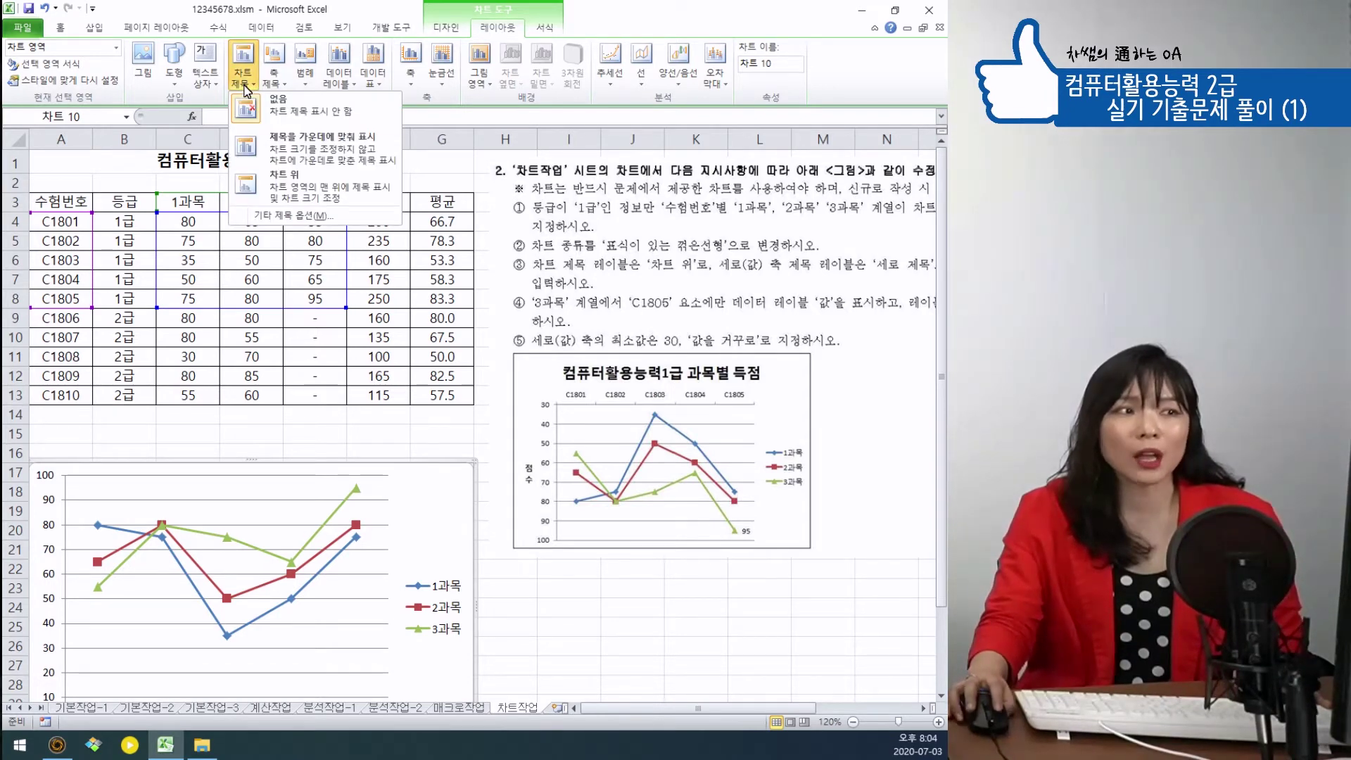
pyautogui.click(292, 187)
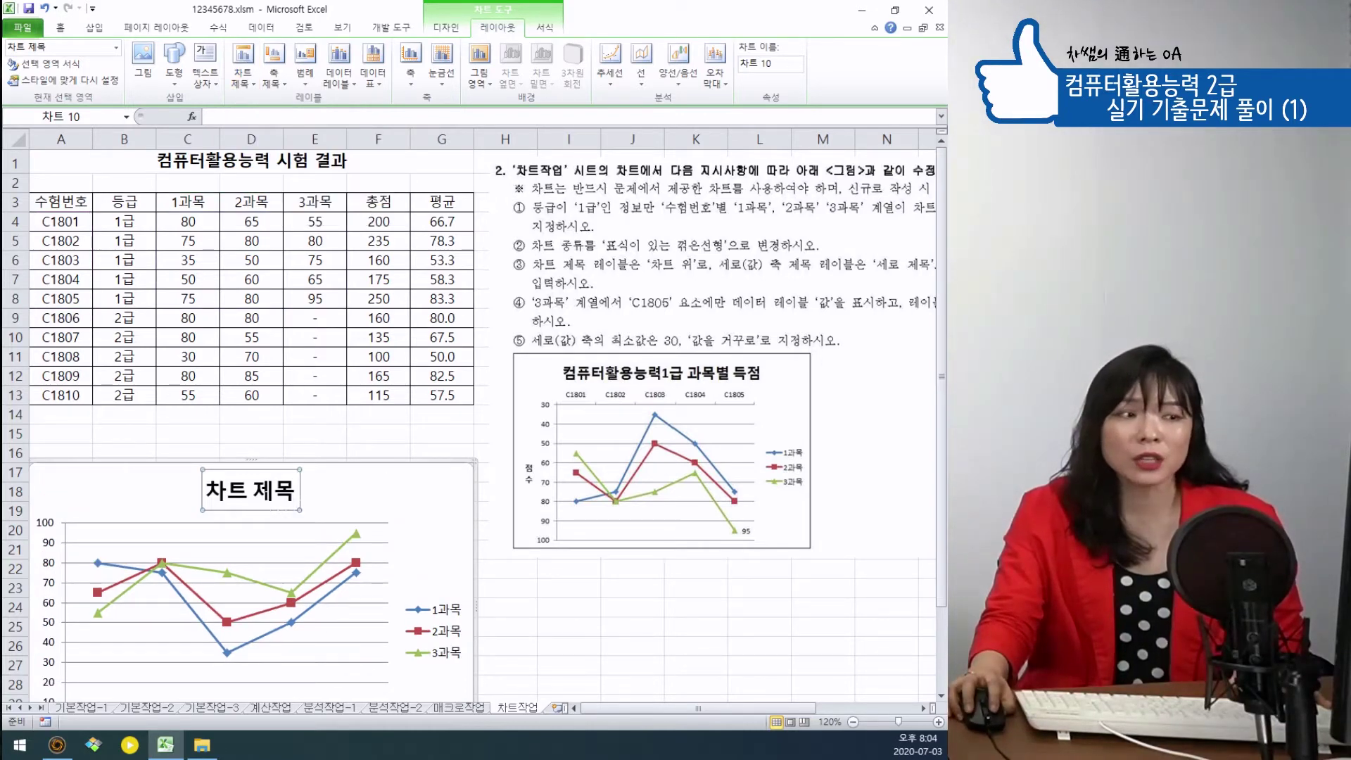
pyautogui.click(260, 493)
pyautogui.hotkey('ctrl', 'a')
pyautogui.write('컴')
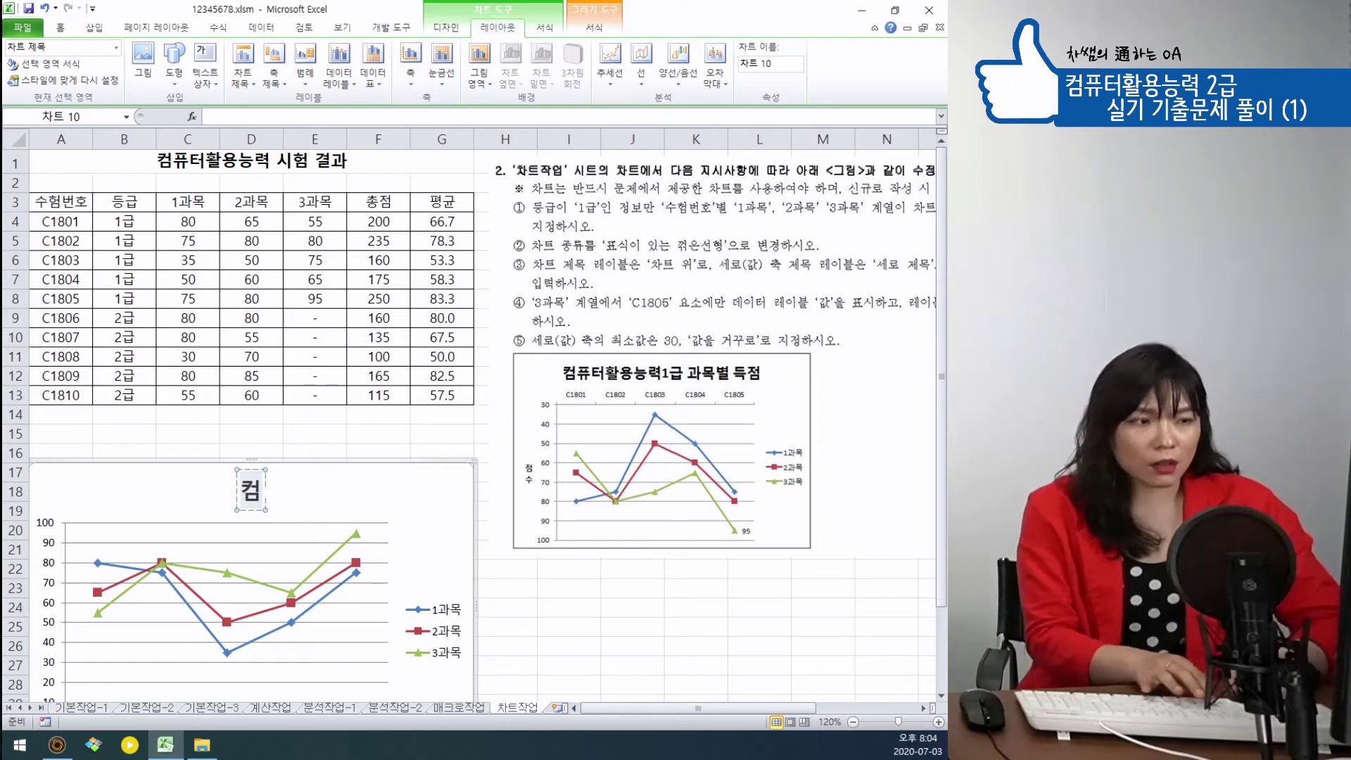
pyautogui.write('퓨터호용능력')
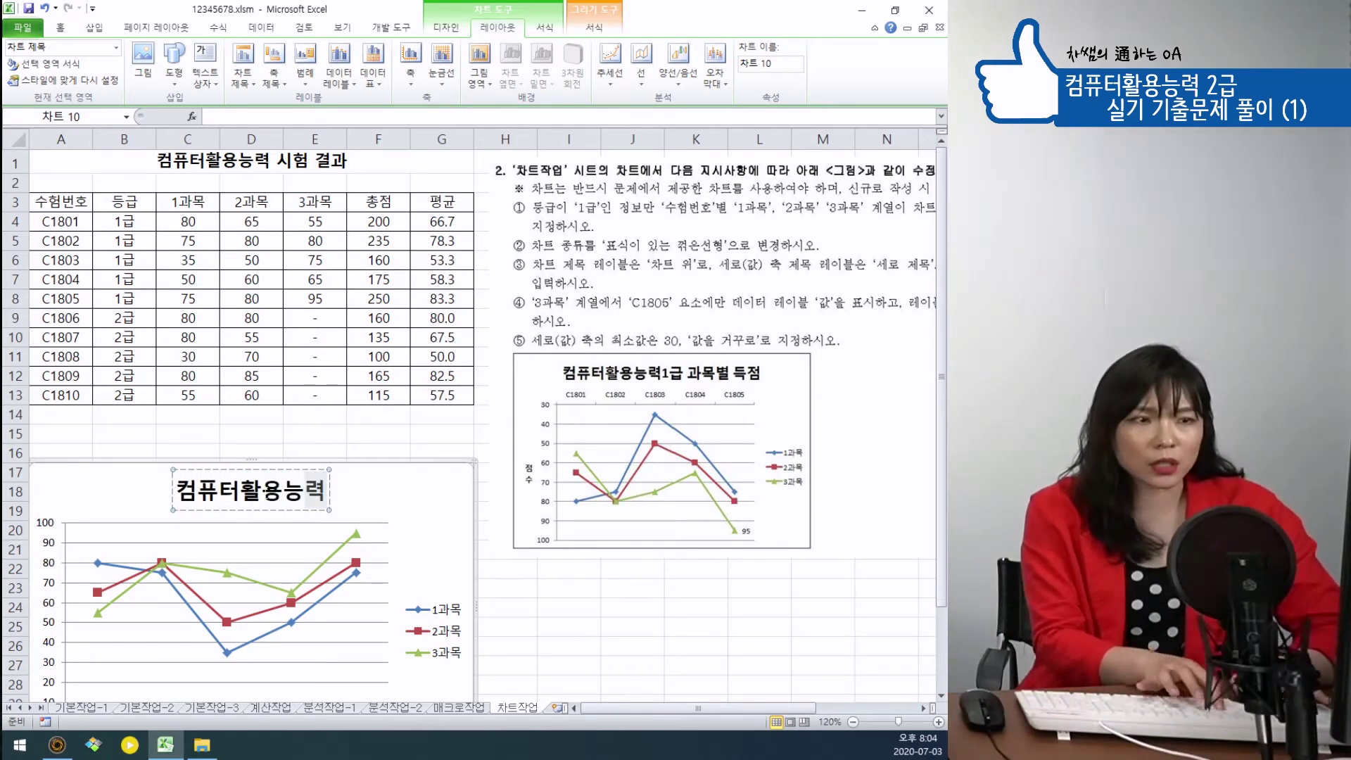
pyautogui.write('1급 고목별 득점')
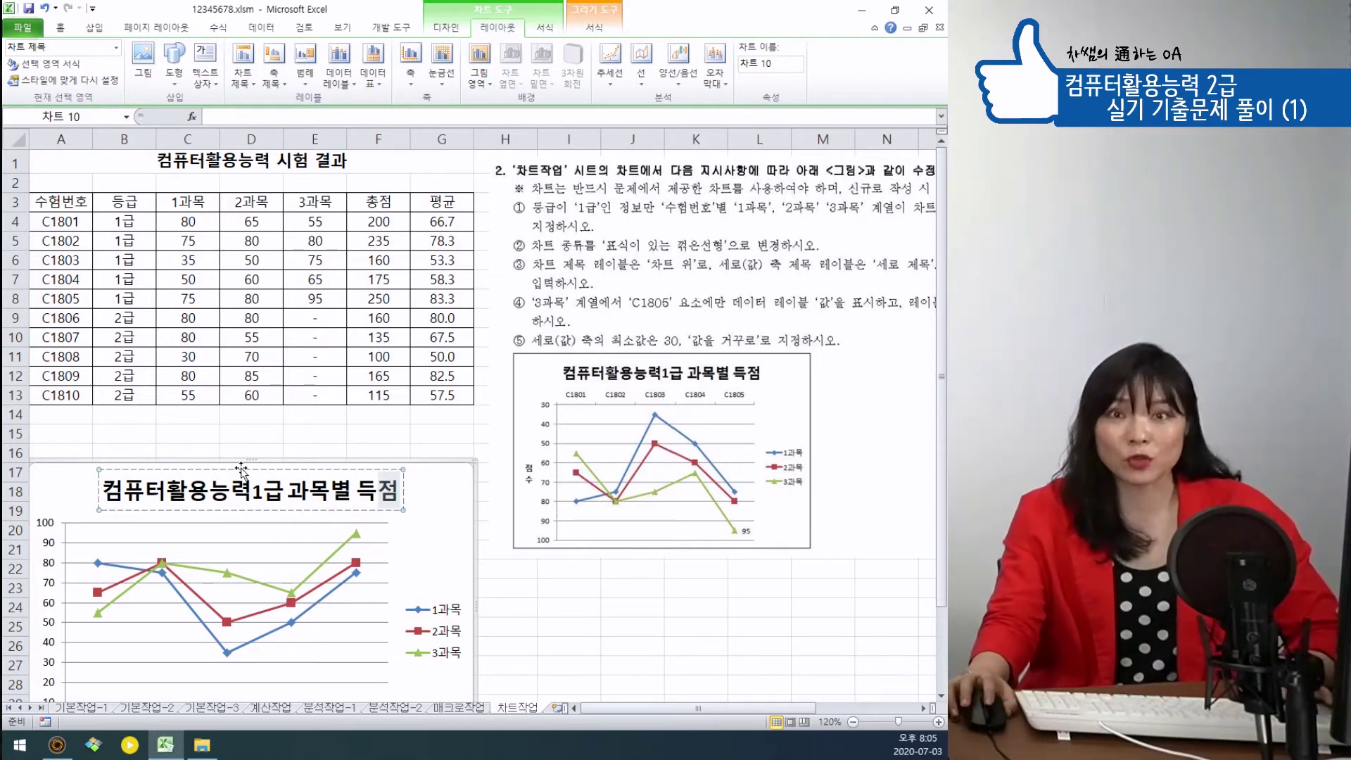
pyautogui.click(448, 514)
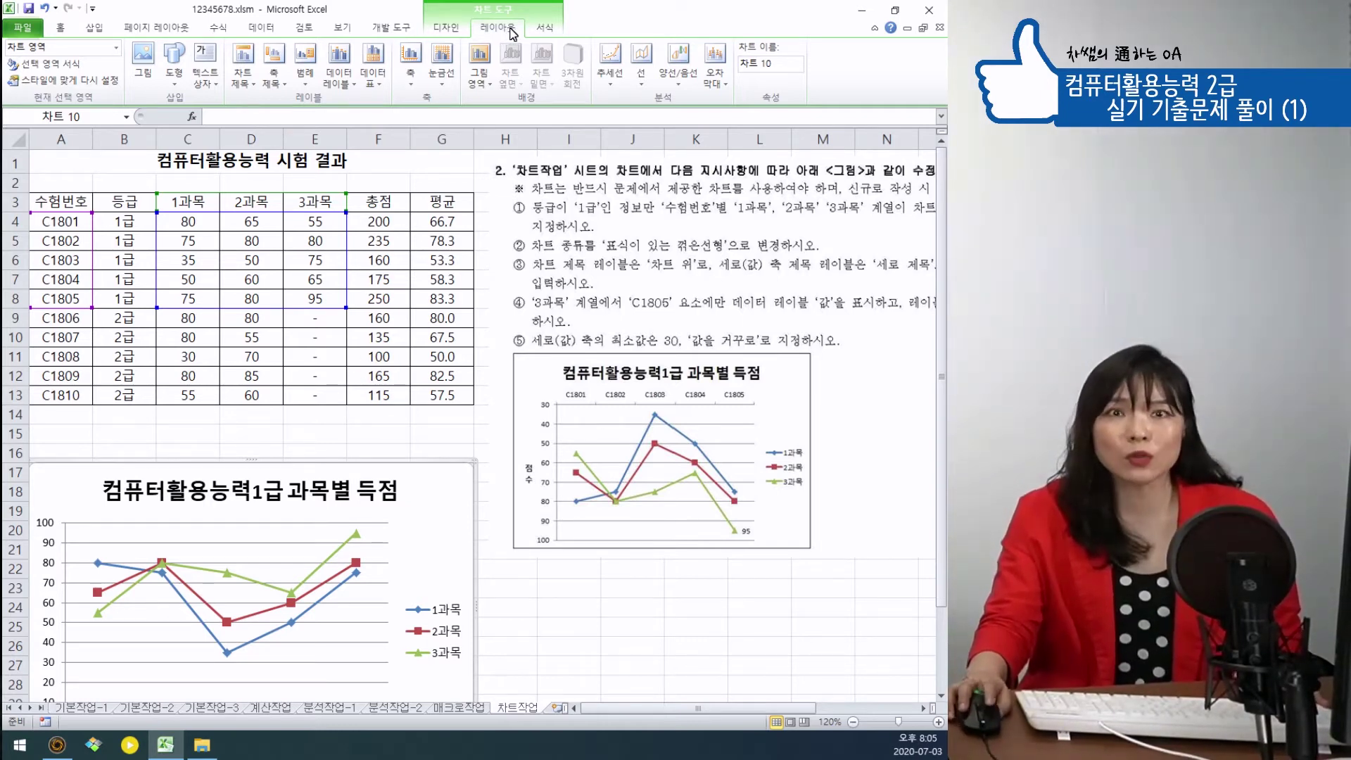
# Add a primary vertical axis title in the 세로 제목 style and set its text to "점수".
pyautogui.click(279, 84)
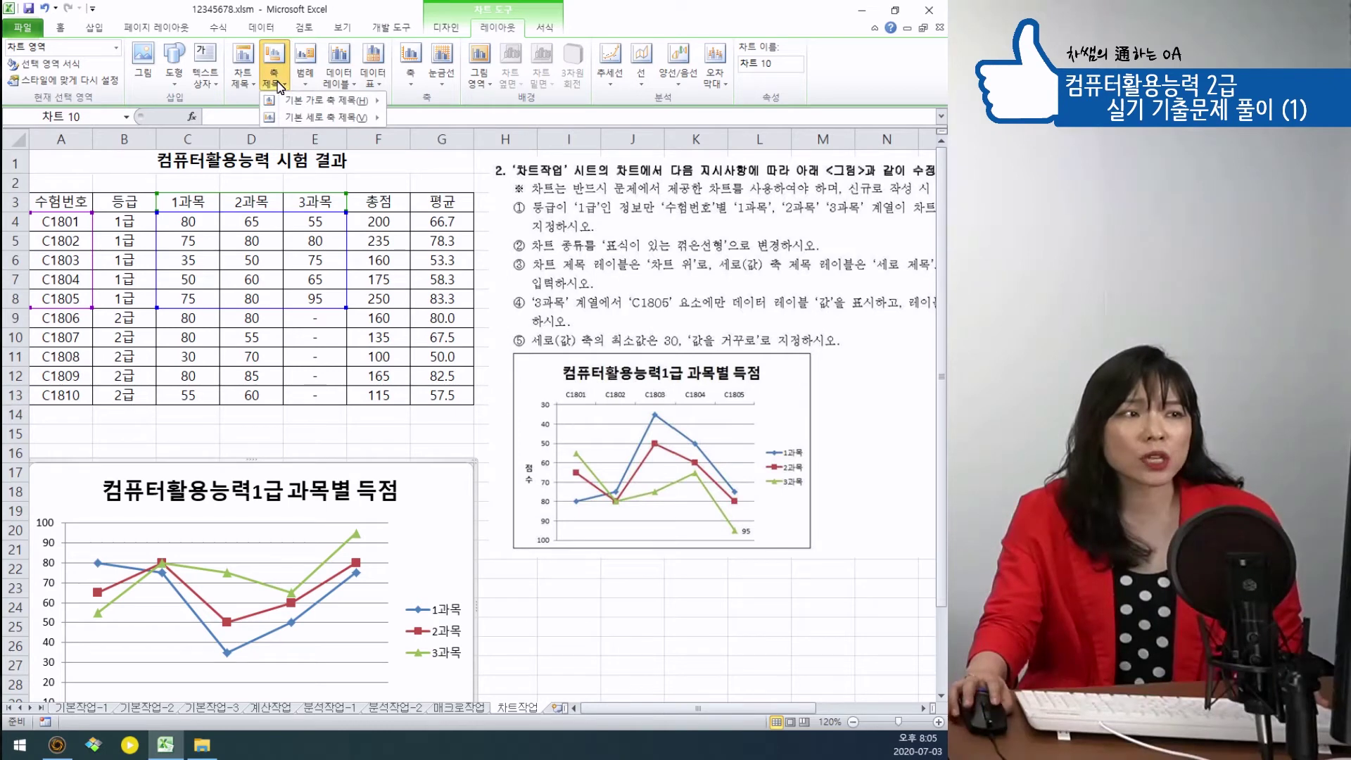
pyautogui.moveTo(357, 120)
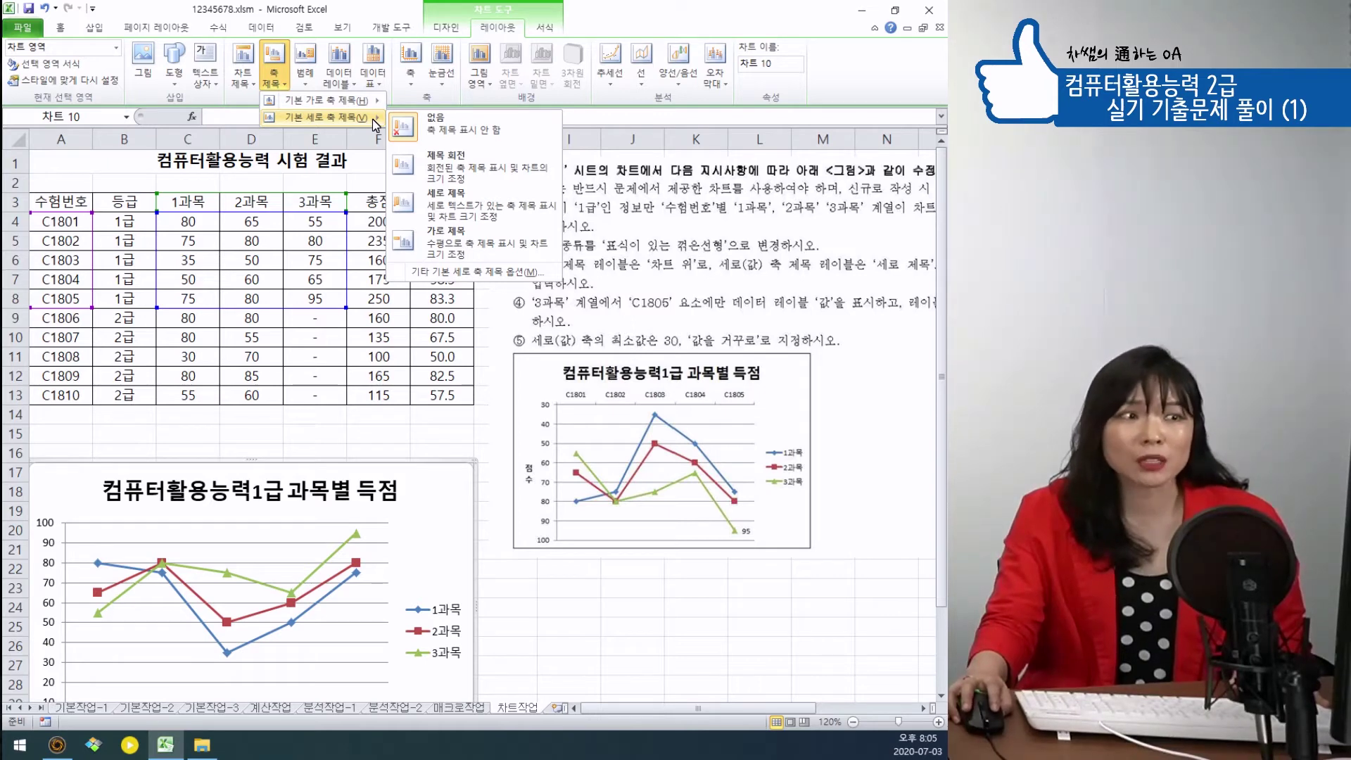
pyautogui.click(454, 211)
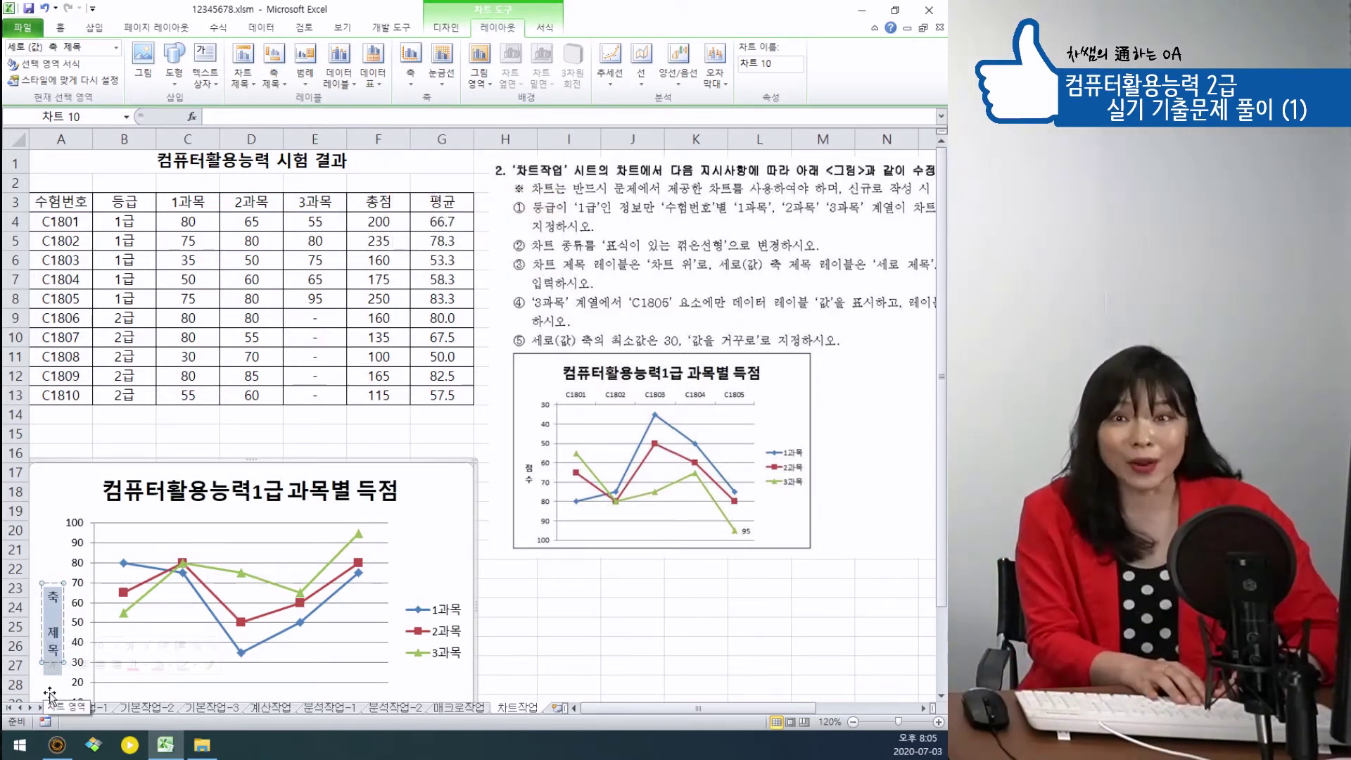
pyautogui.write('점수')
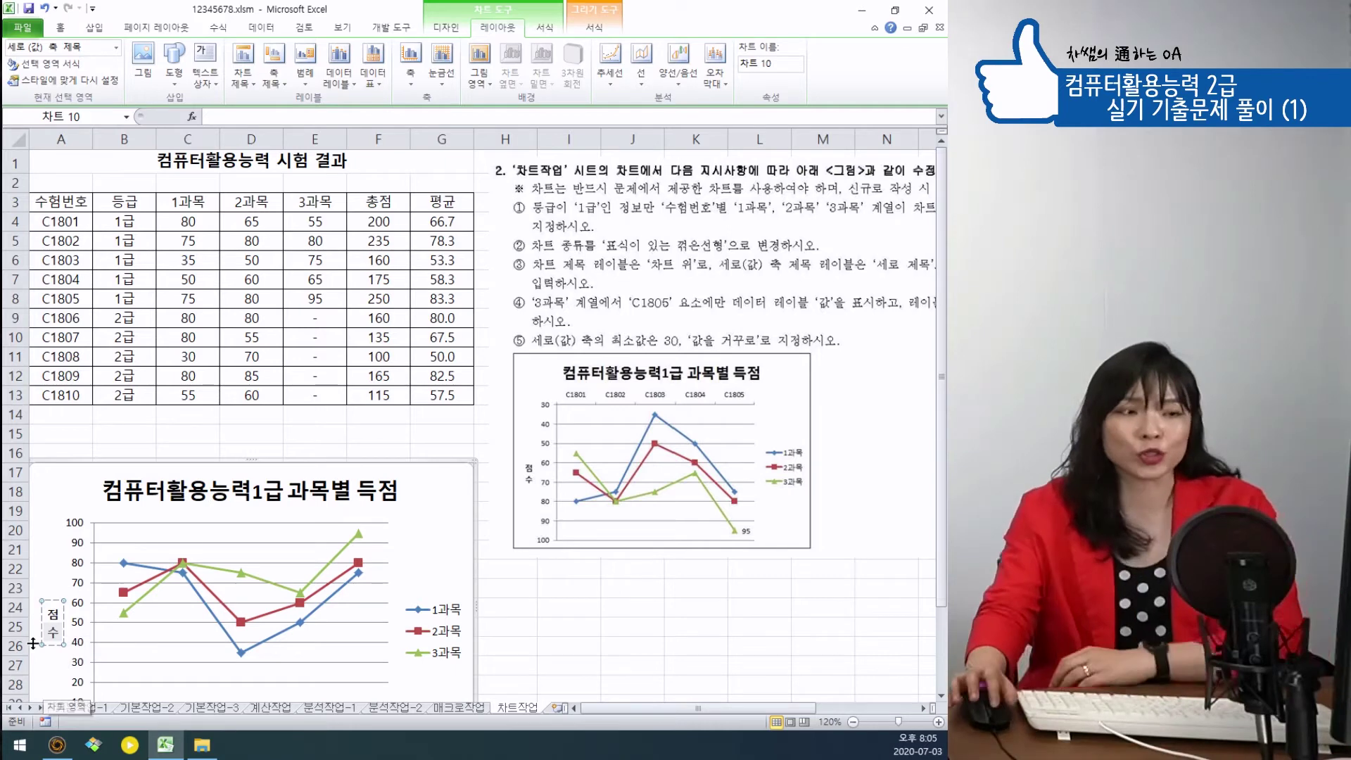
pyautogui.click(569, 626)
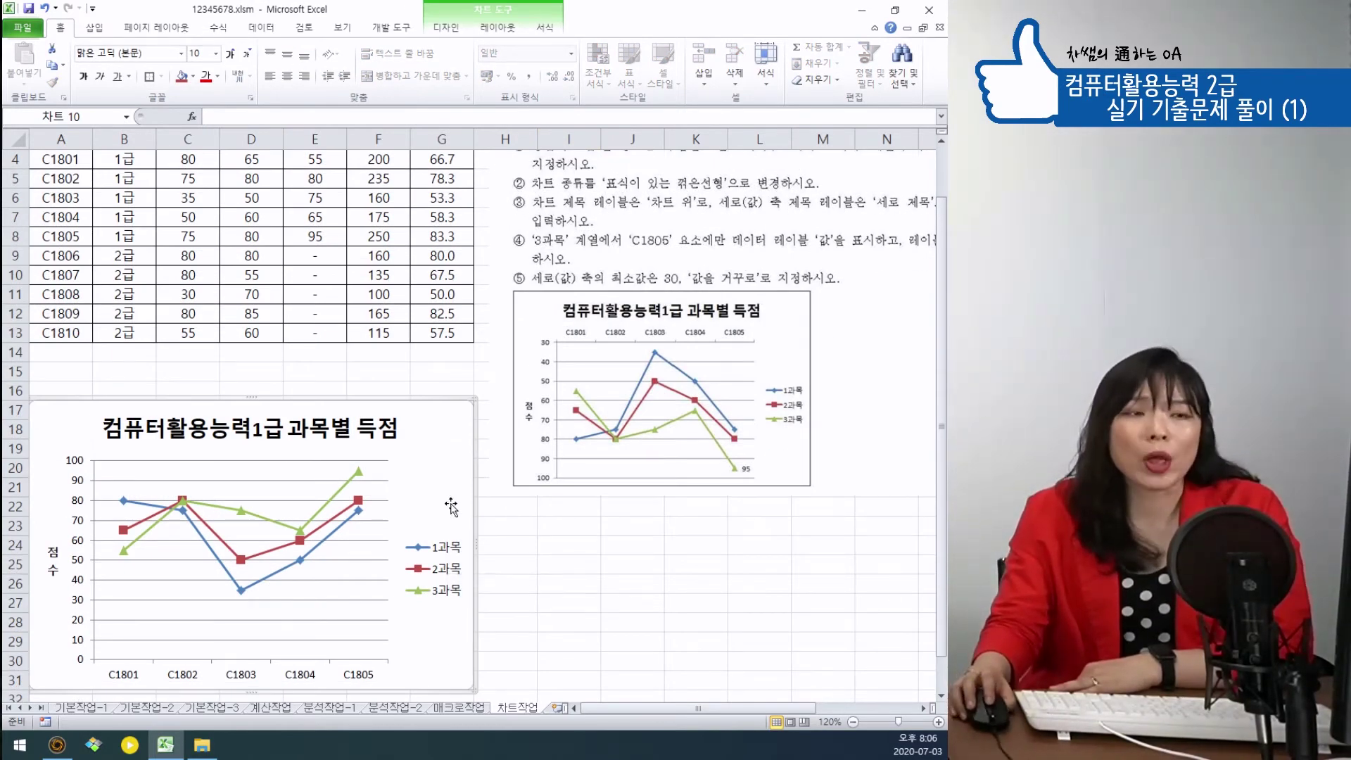
# Review the remaining instructions on the data label and value axis against the edited chart.
pyautogui.scroll(-1, 450, 505)
pyautogui.scroll(2, 450, 505)
pyautogui.moveTo(637, 708); pyautogui.dragTo(680, 712)
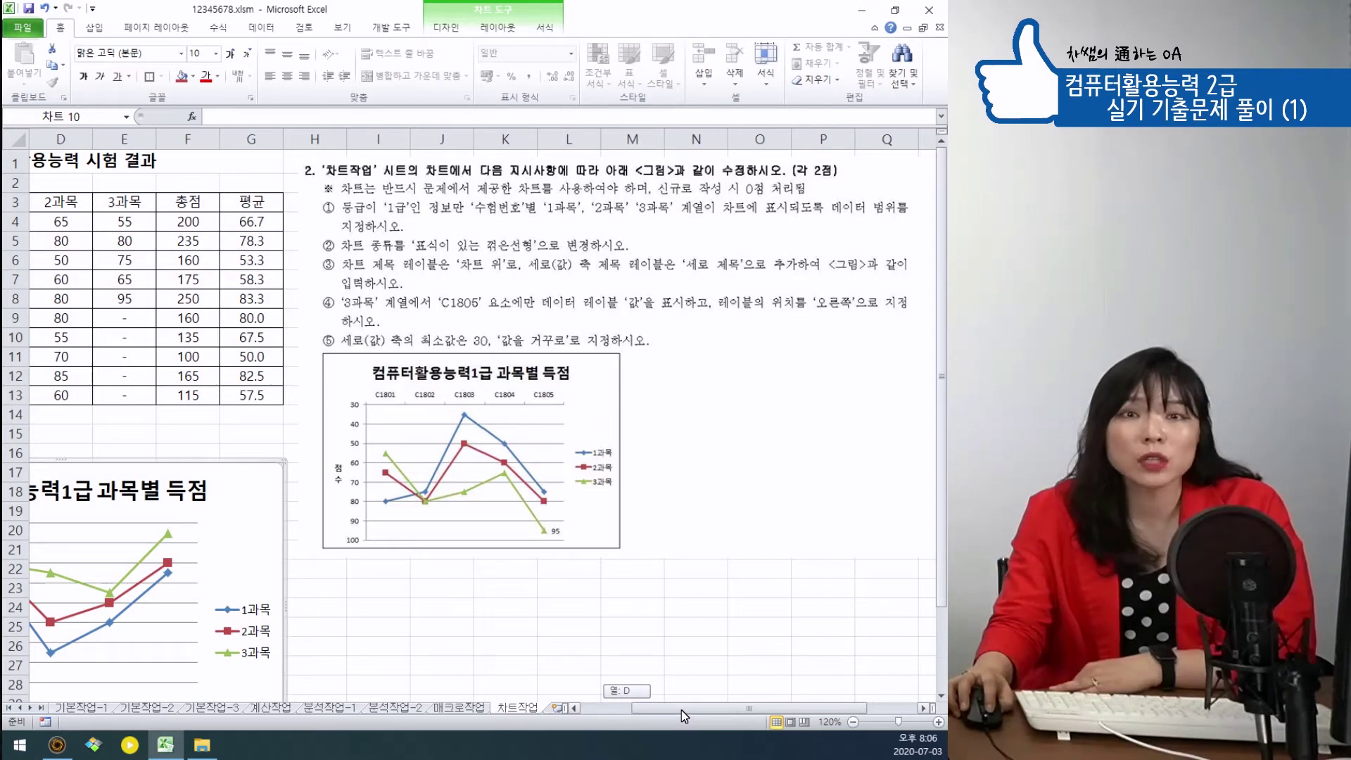
pyautogui.moveTo(682, 716); pyautogui.dragTo(496, 725)
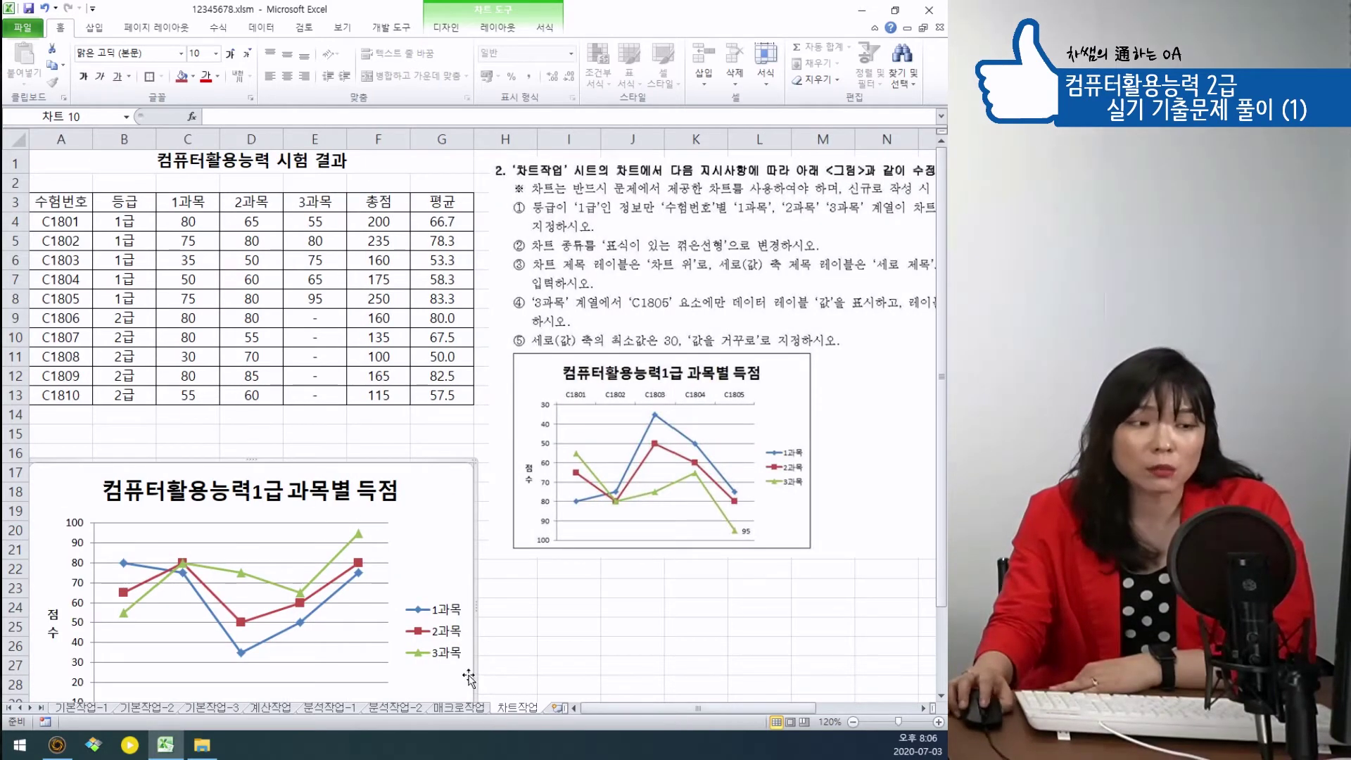
pyautogui.scroll(-2, 350, 558)
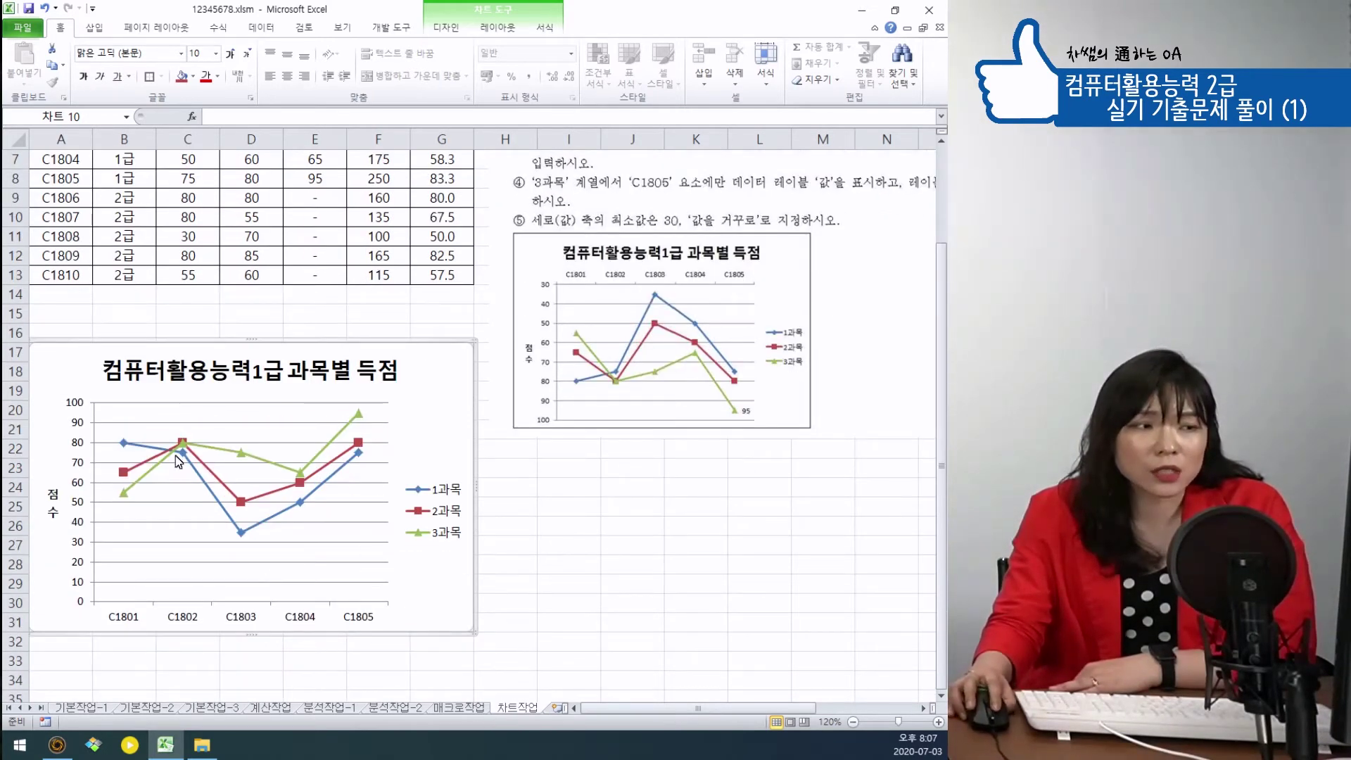
# Add a data label to only the C1805 point of the 3과목 series.
pyautogui.click(359, 413)
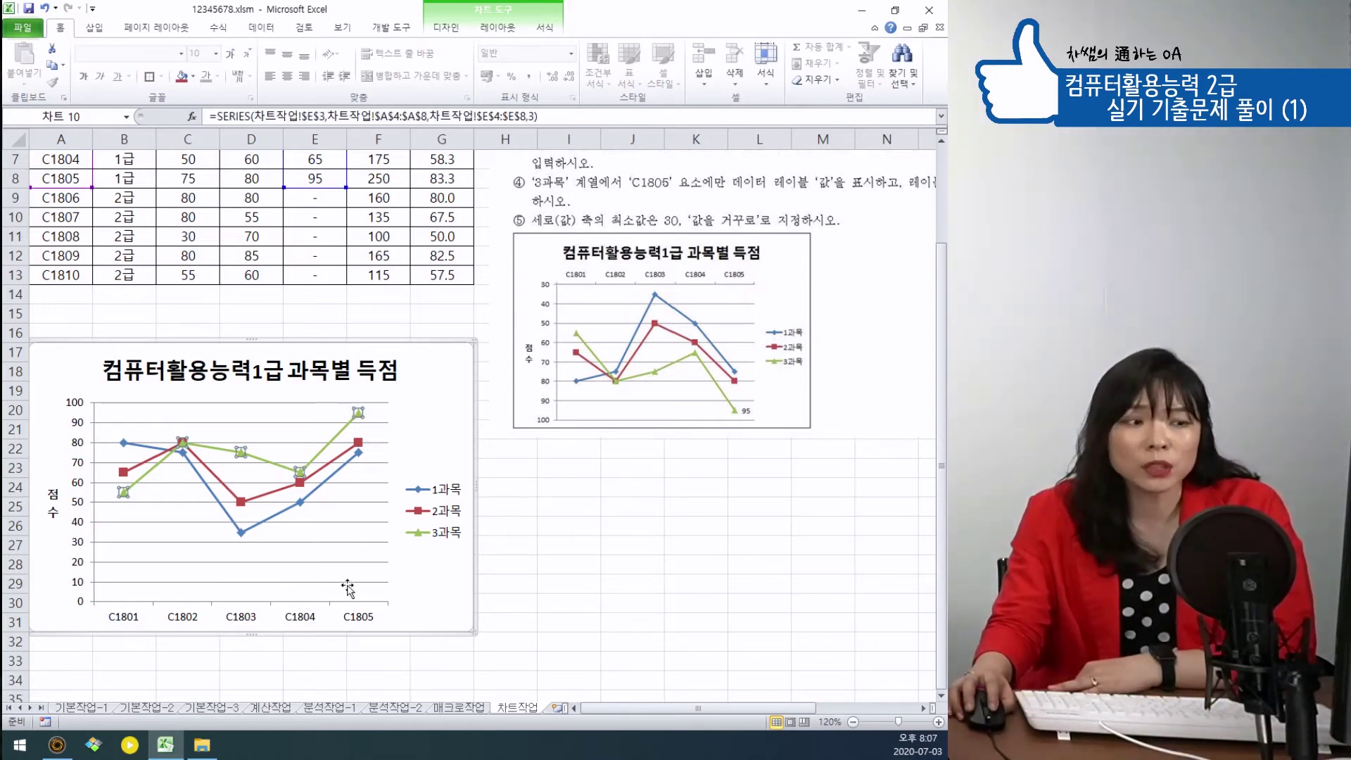
pyautogui.click(360, 416)
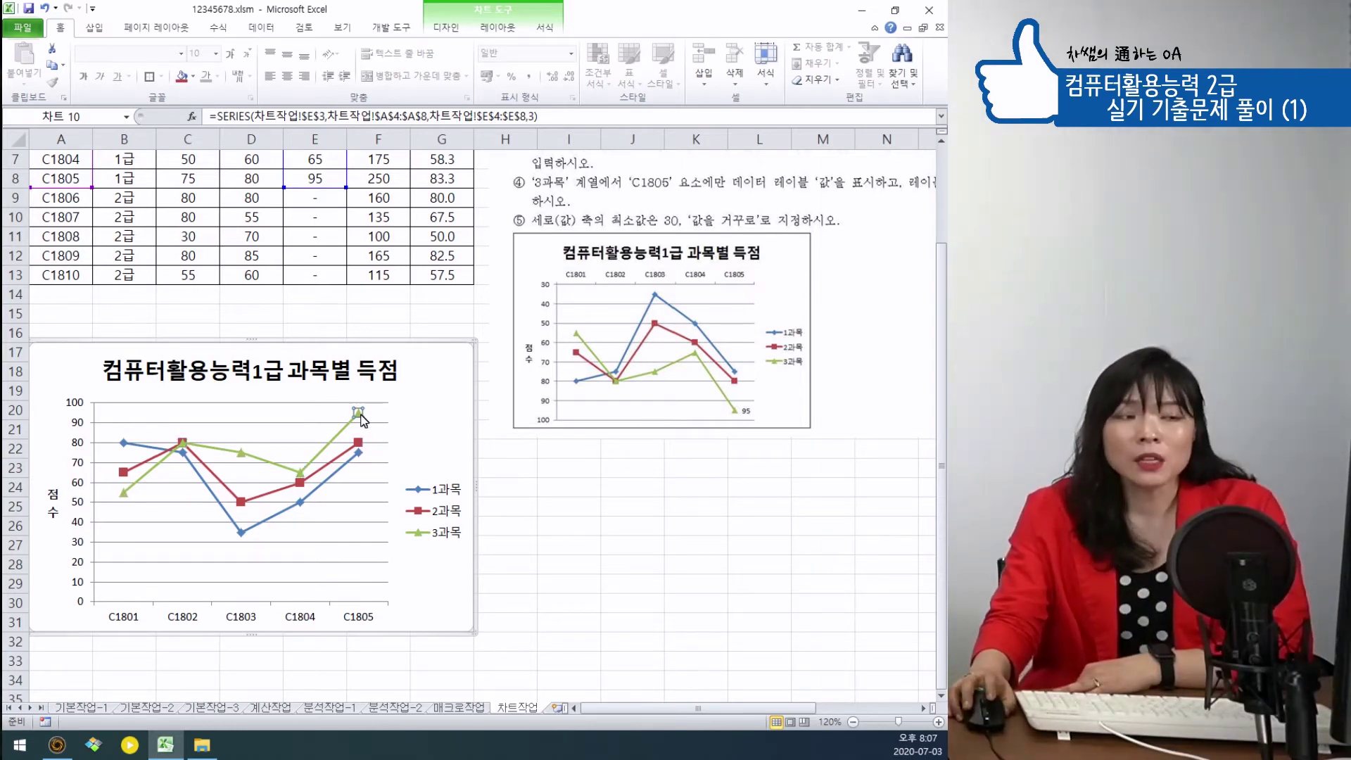
pyautogui.rightClick(360, 418)
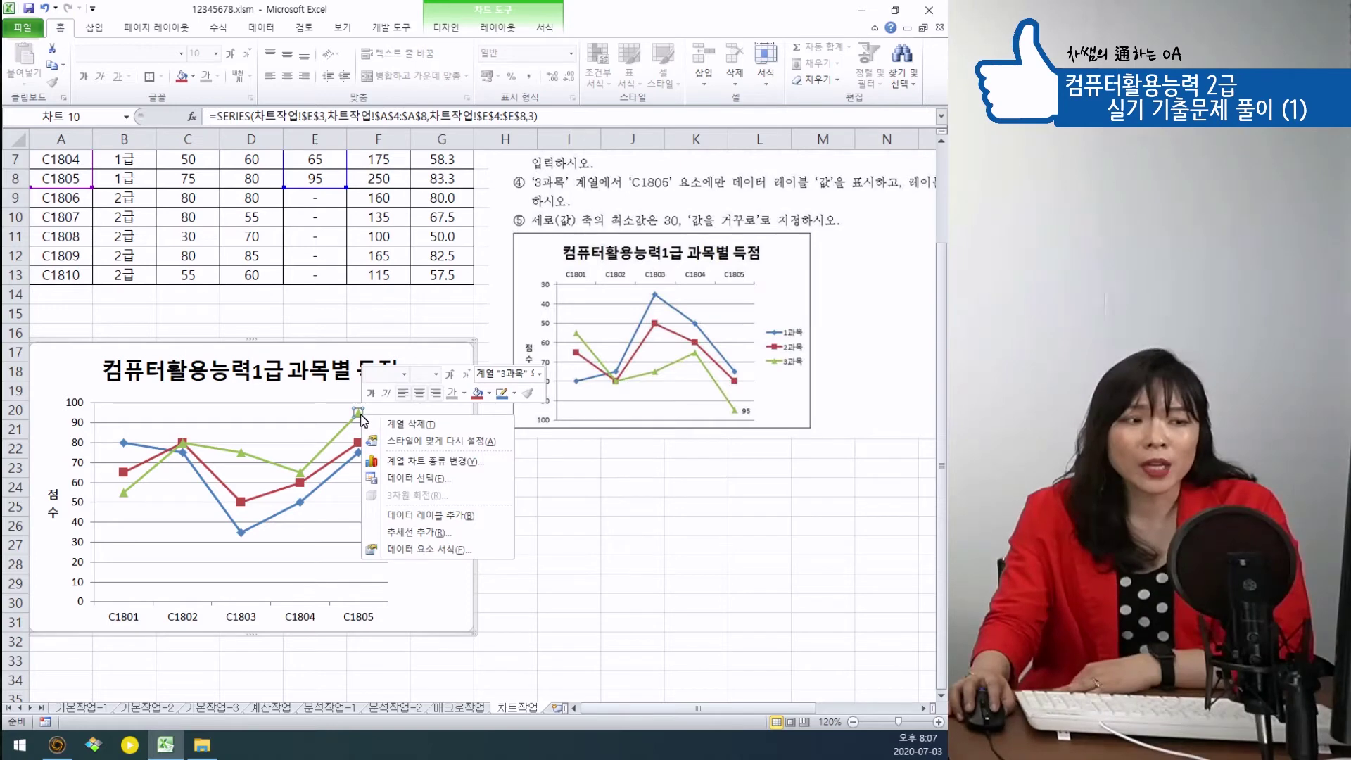
pyautogui.click(443, 518)
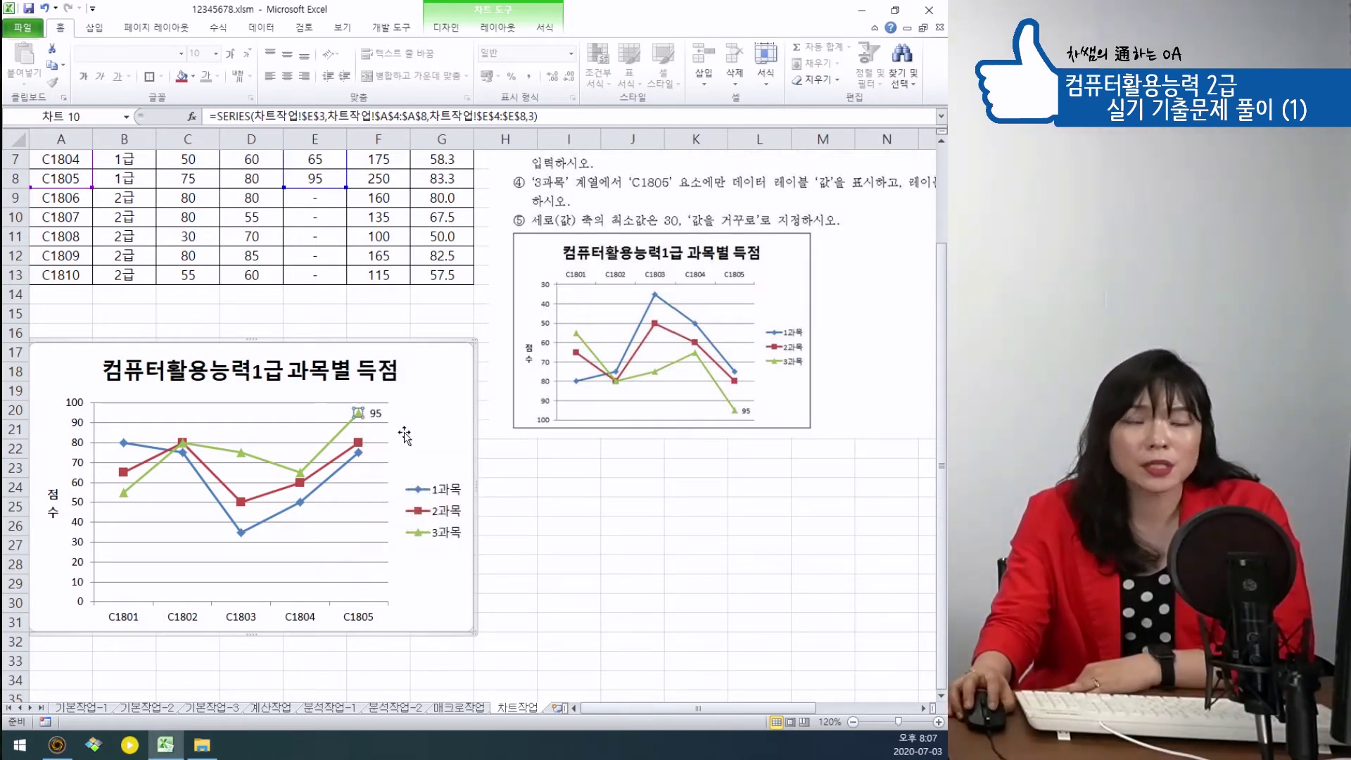
# Check the label content and position (레이블 위치) options of the C1805 data label.
pyautogui.click(384, 420)
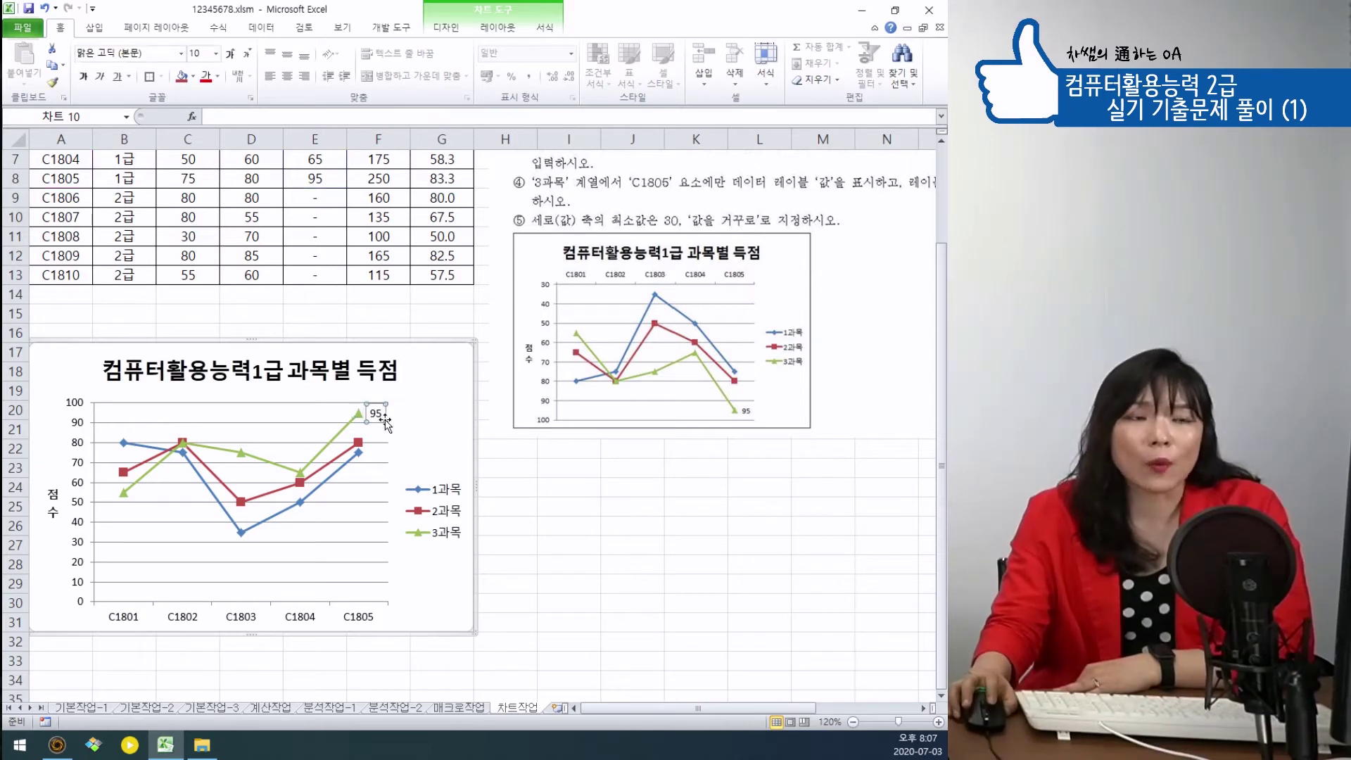
pyautogui.rightClick(380, 420)
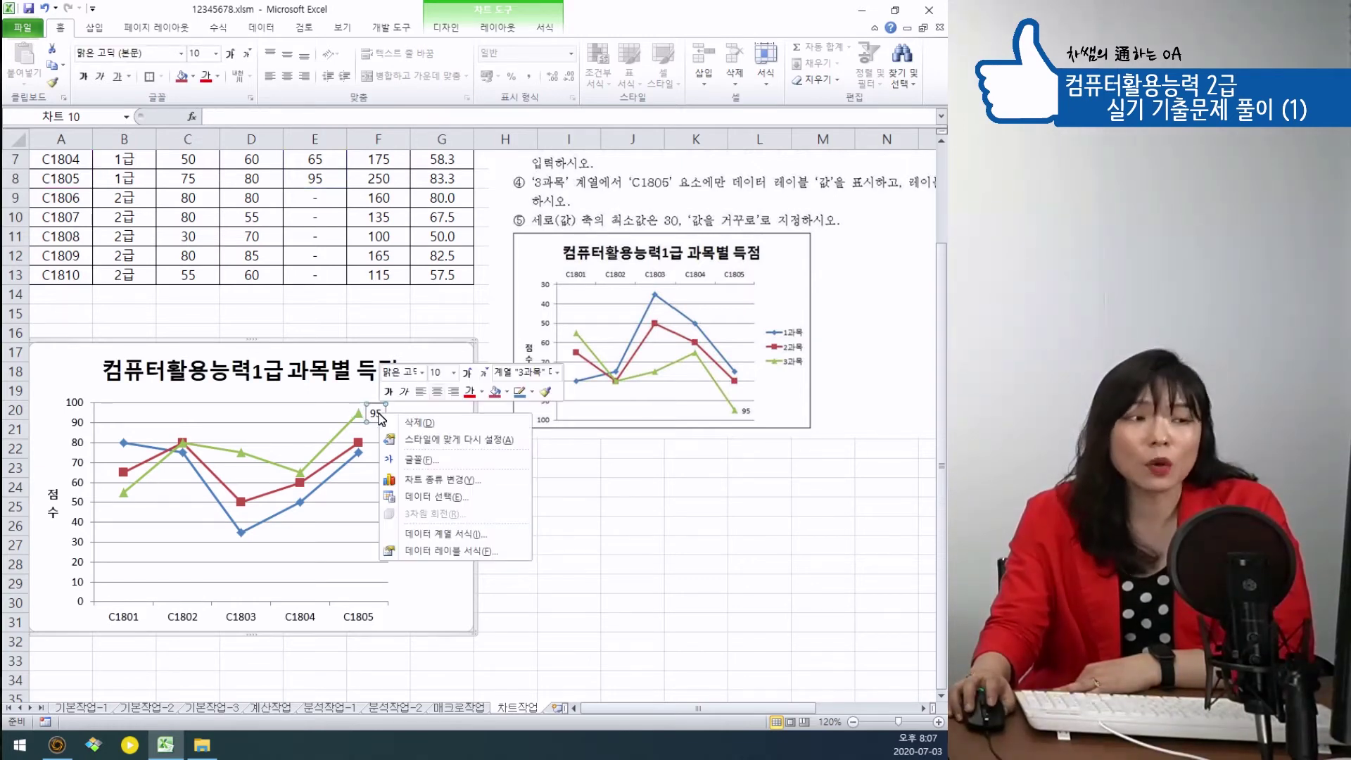
pyautogui.click(484, 552)
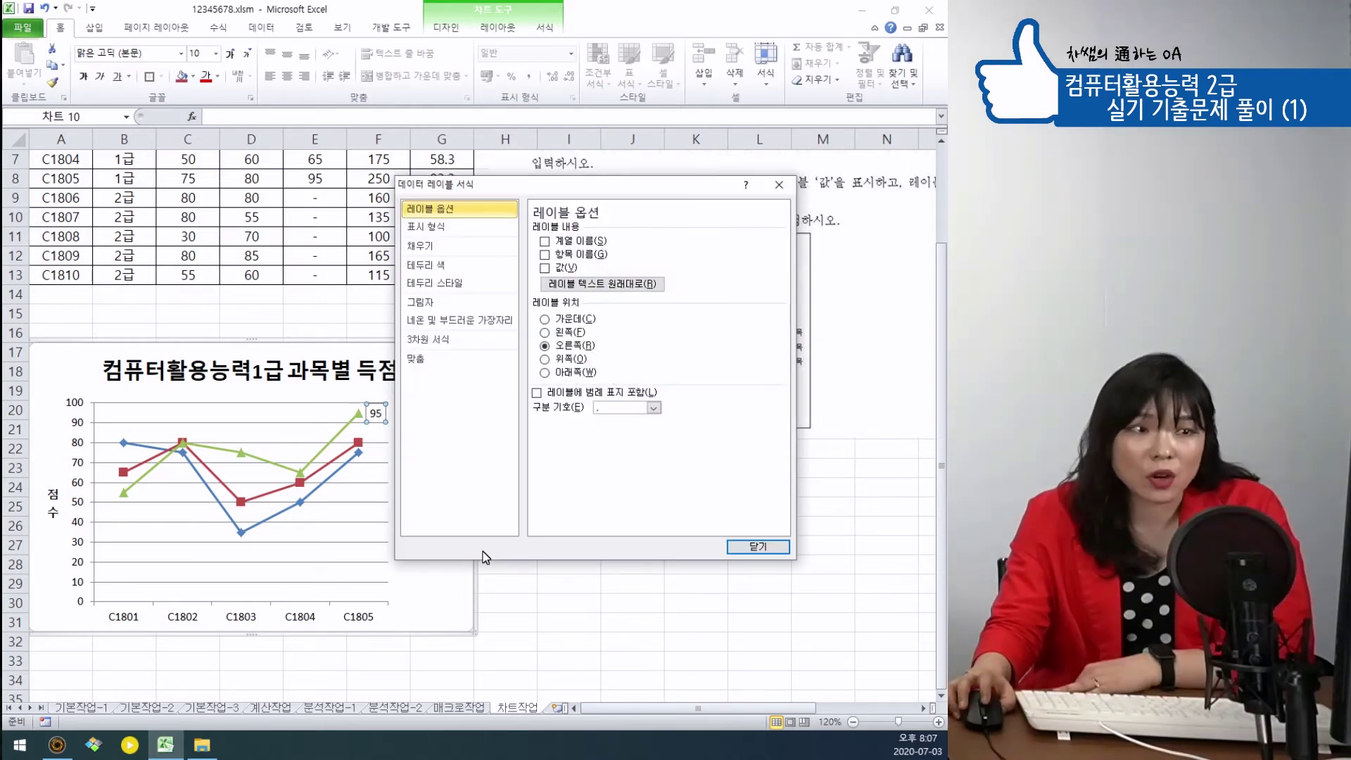
pyautogui.moveTo(581, 181); pyautogui.dragTo(354, 140)
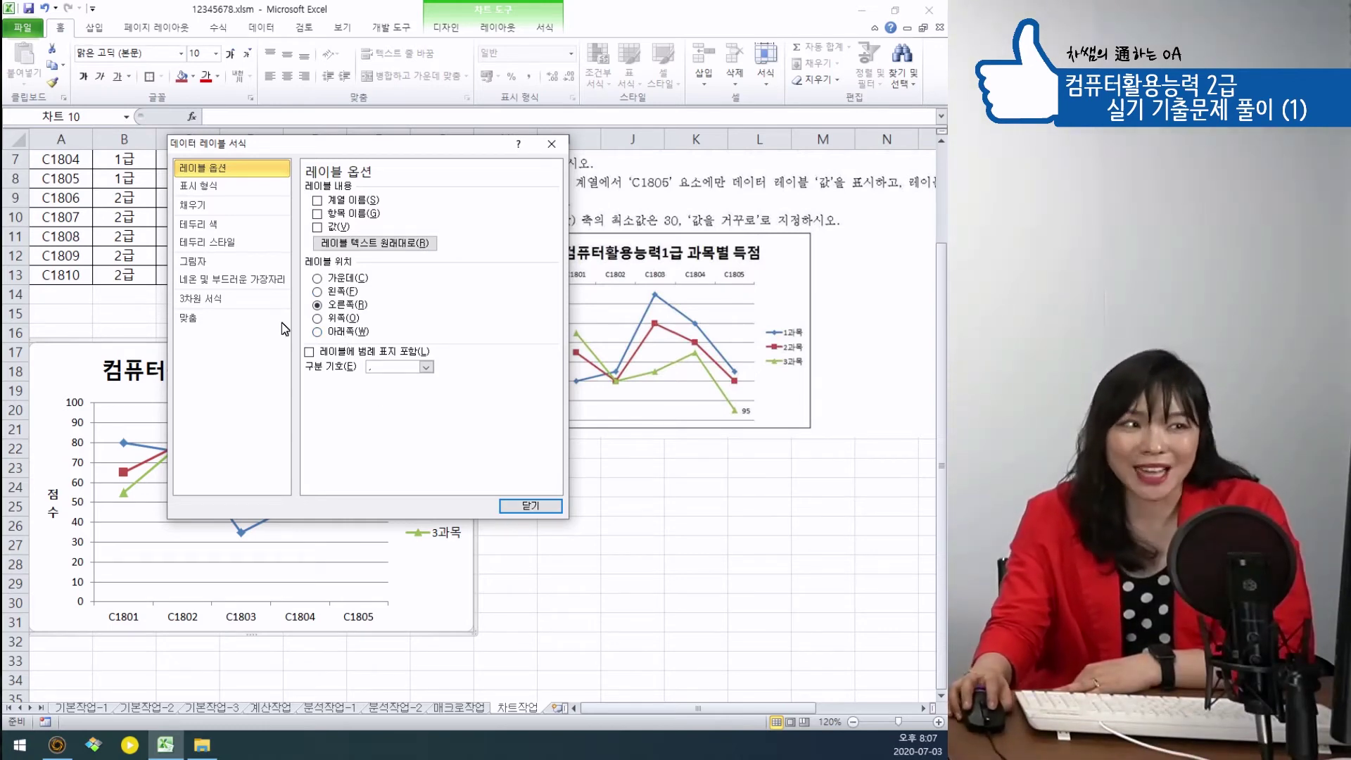
pyautogui.click(538, 505)
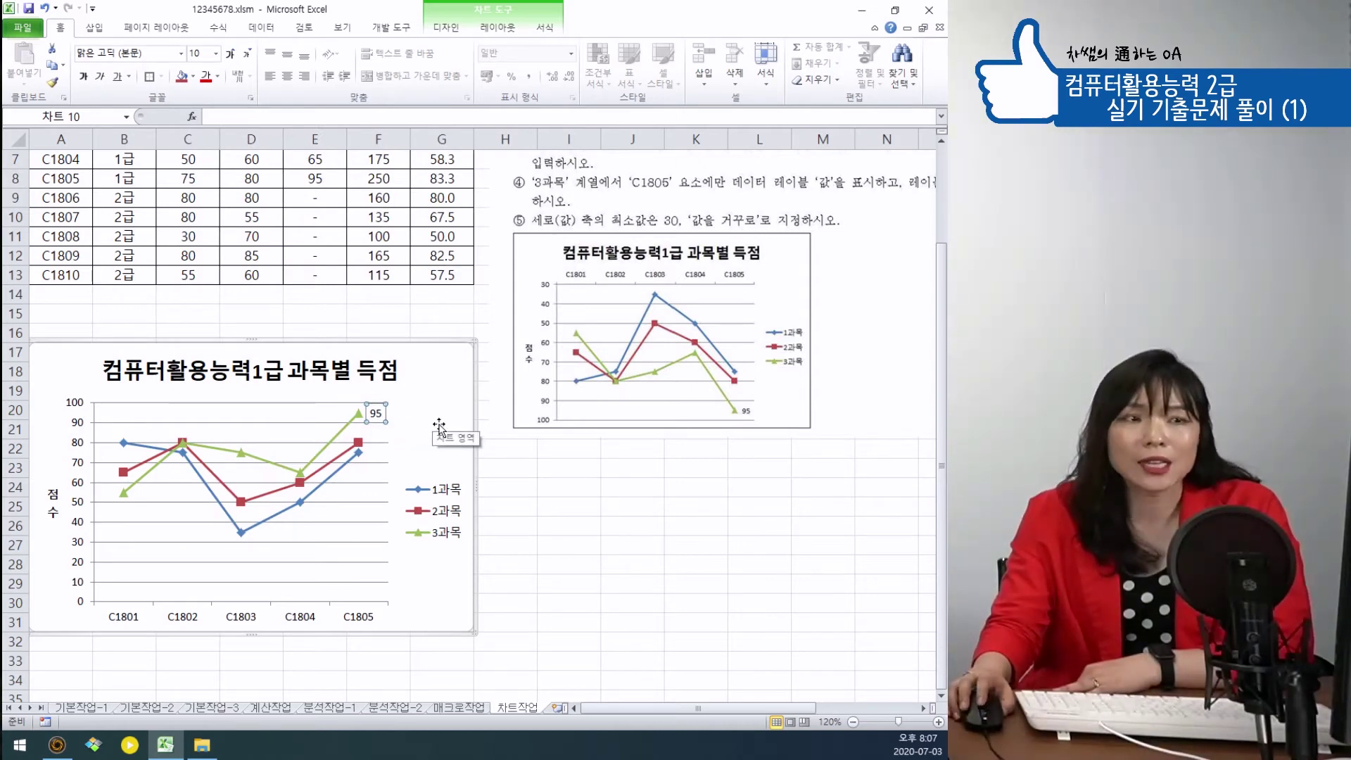
# Set the minimum of the chart's vertical value axis to a fixed (고정) value of 30.
pyautogui.scroll(1, 442, 495)
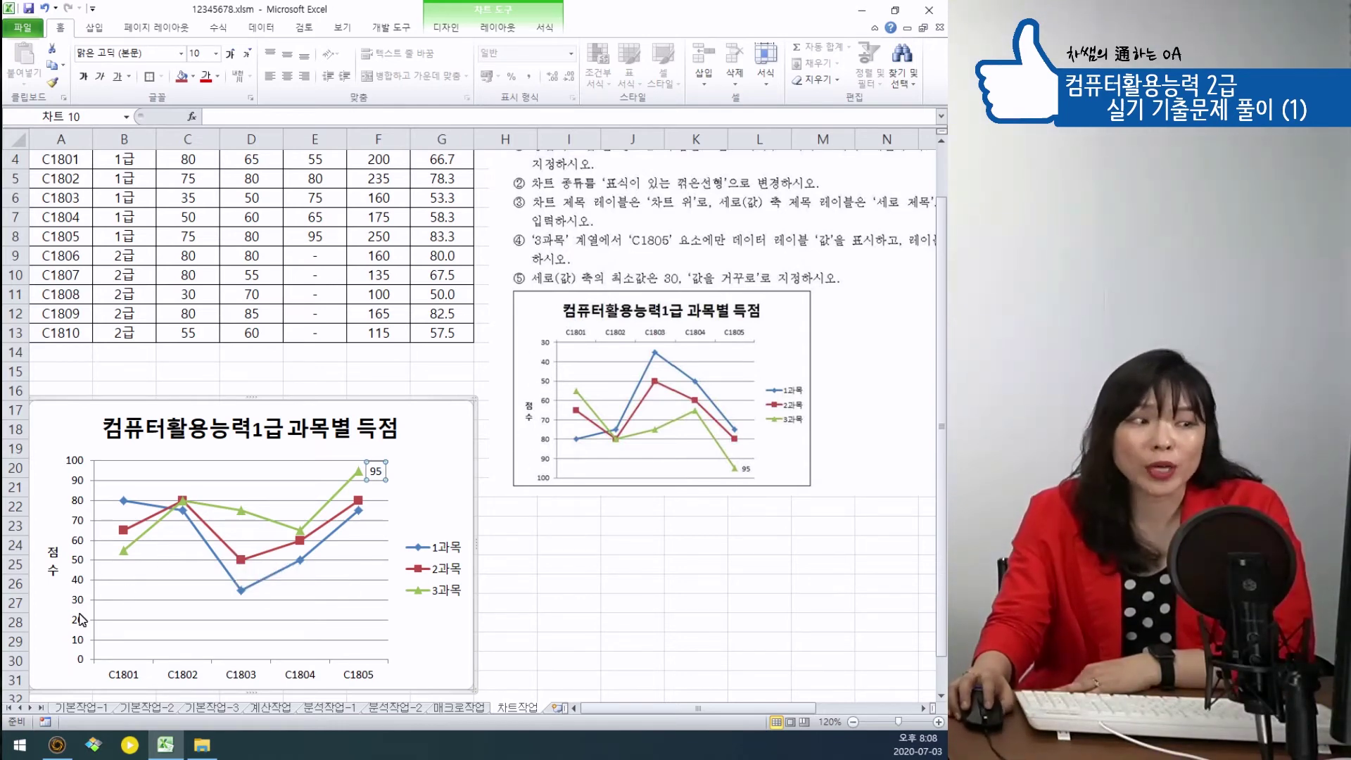
pyautogui.click(78, 564)
pyautogui.rightClick(78, 565)
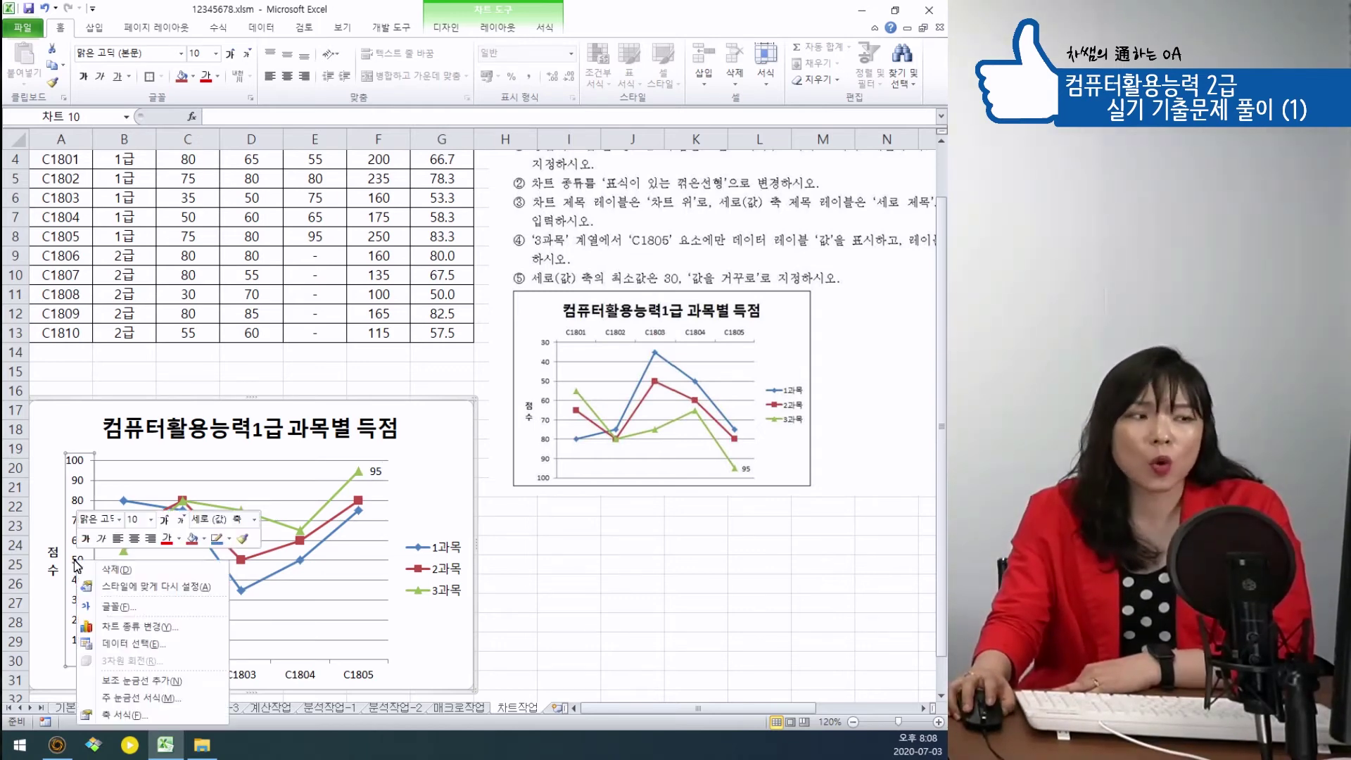
pyautogui.click(160, 714)
pyautogui.moveTo(427, 140); pyautogui.dragTo(393, 55)
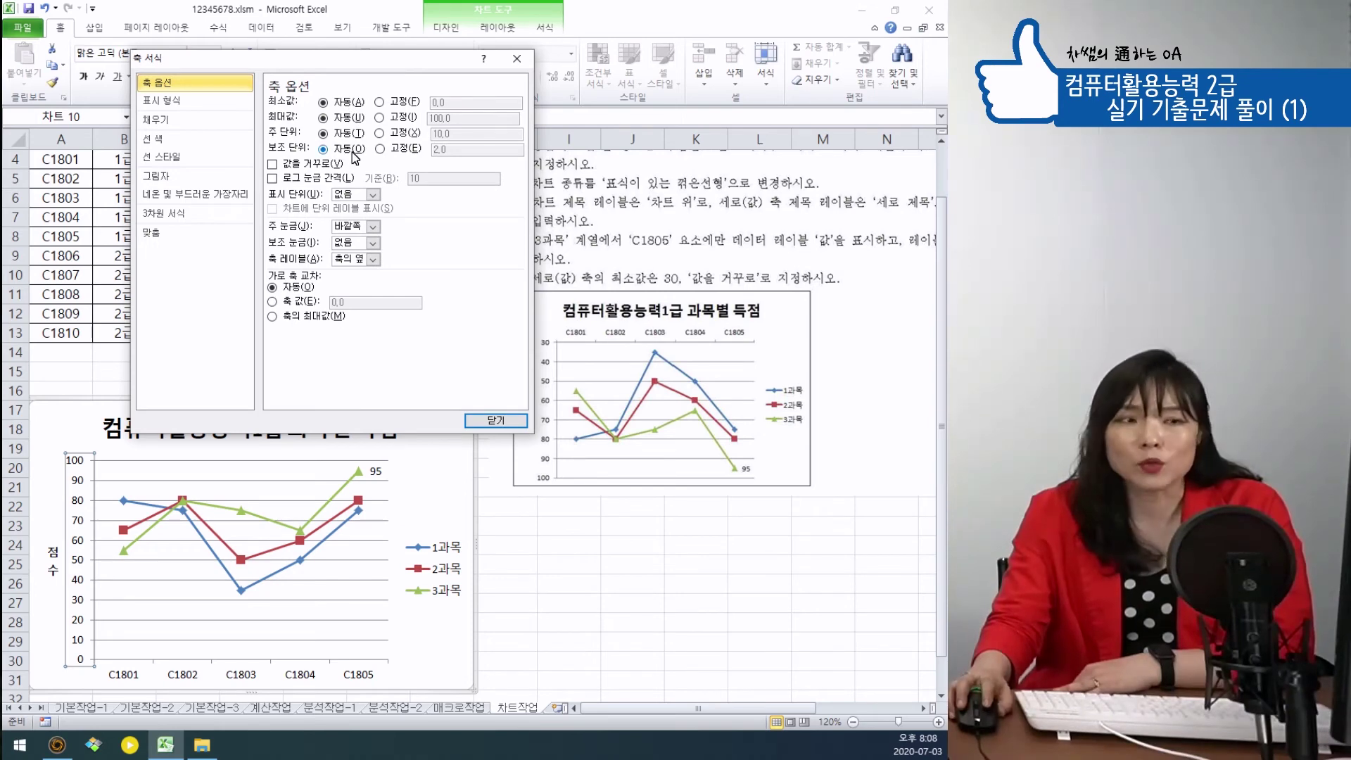
pyautogui.moveTo(397, 62); pyautogui.dragTo(365, 83)
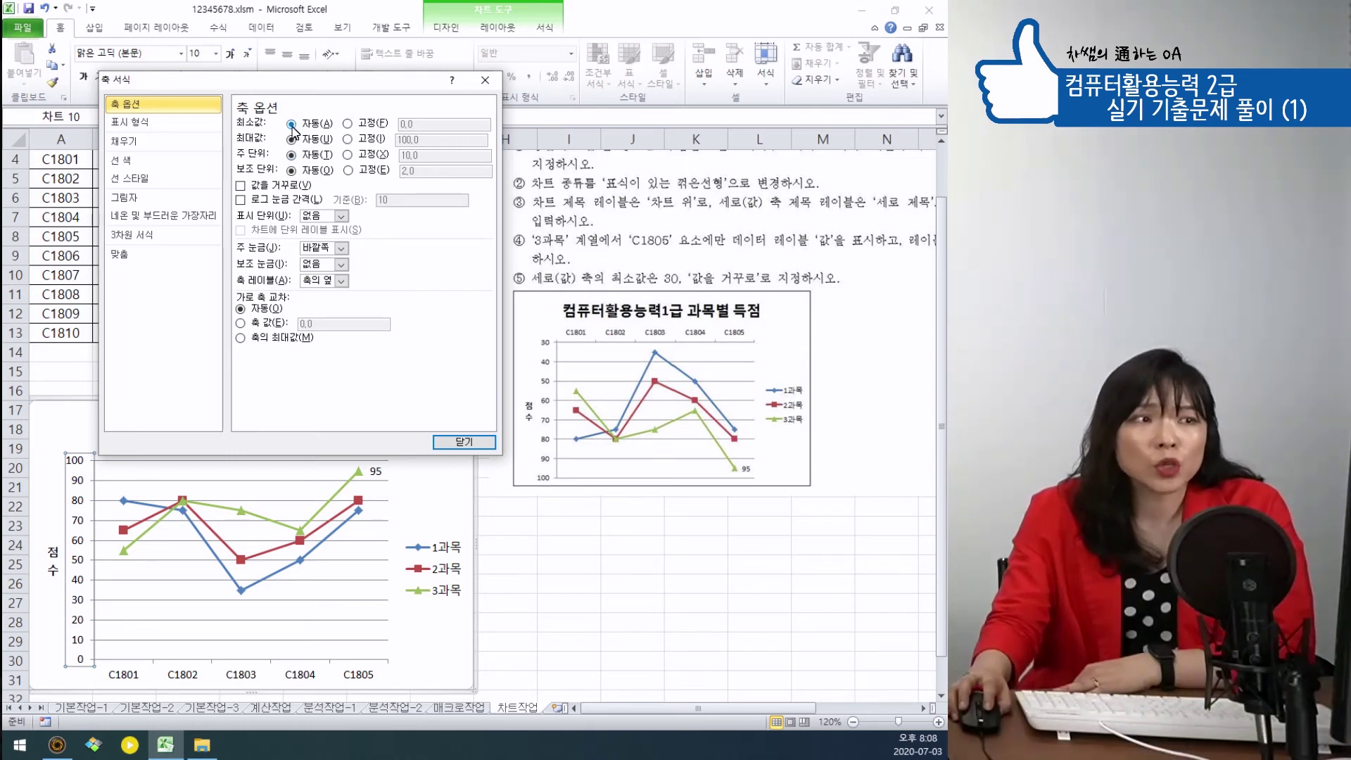
pyautogui.click(348, 123)
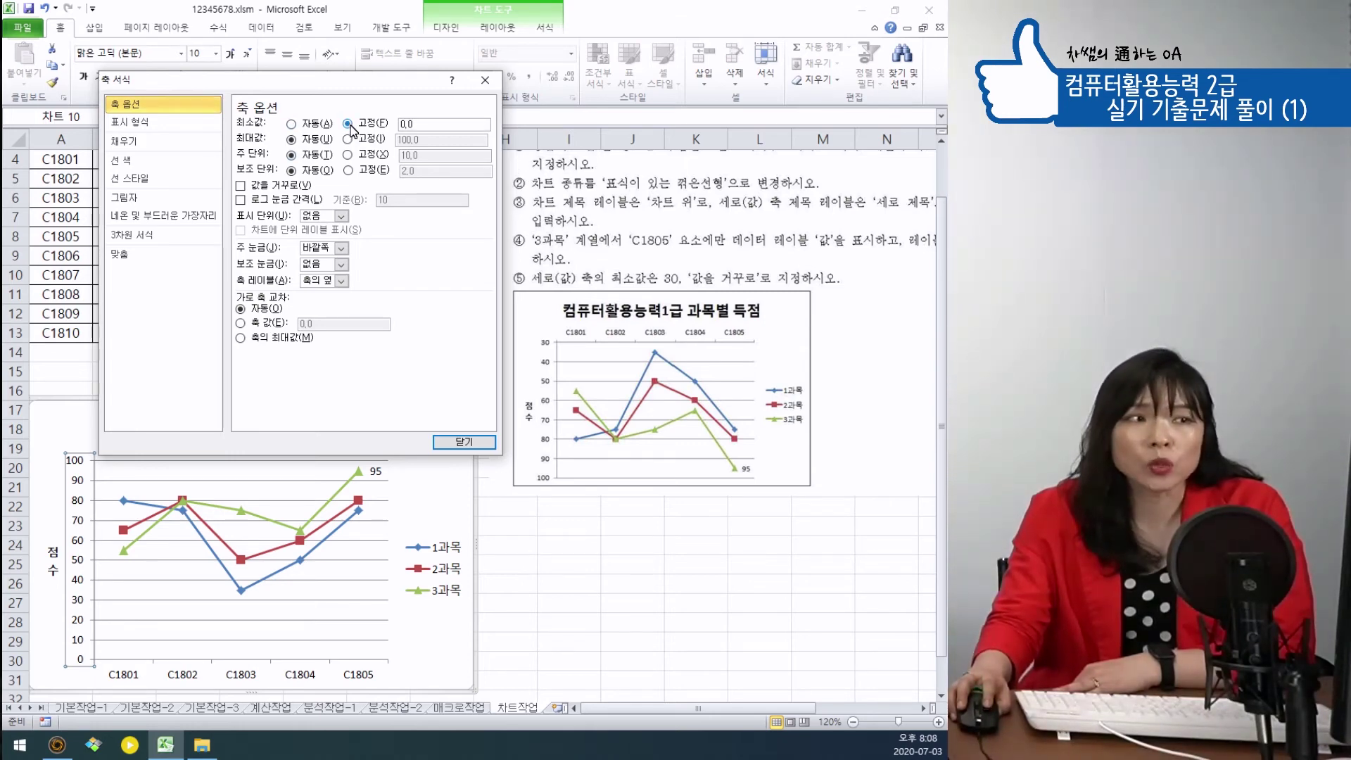
pyautogui.write('30')
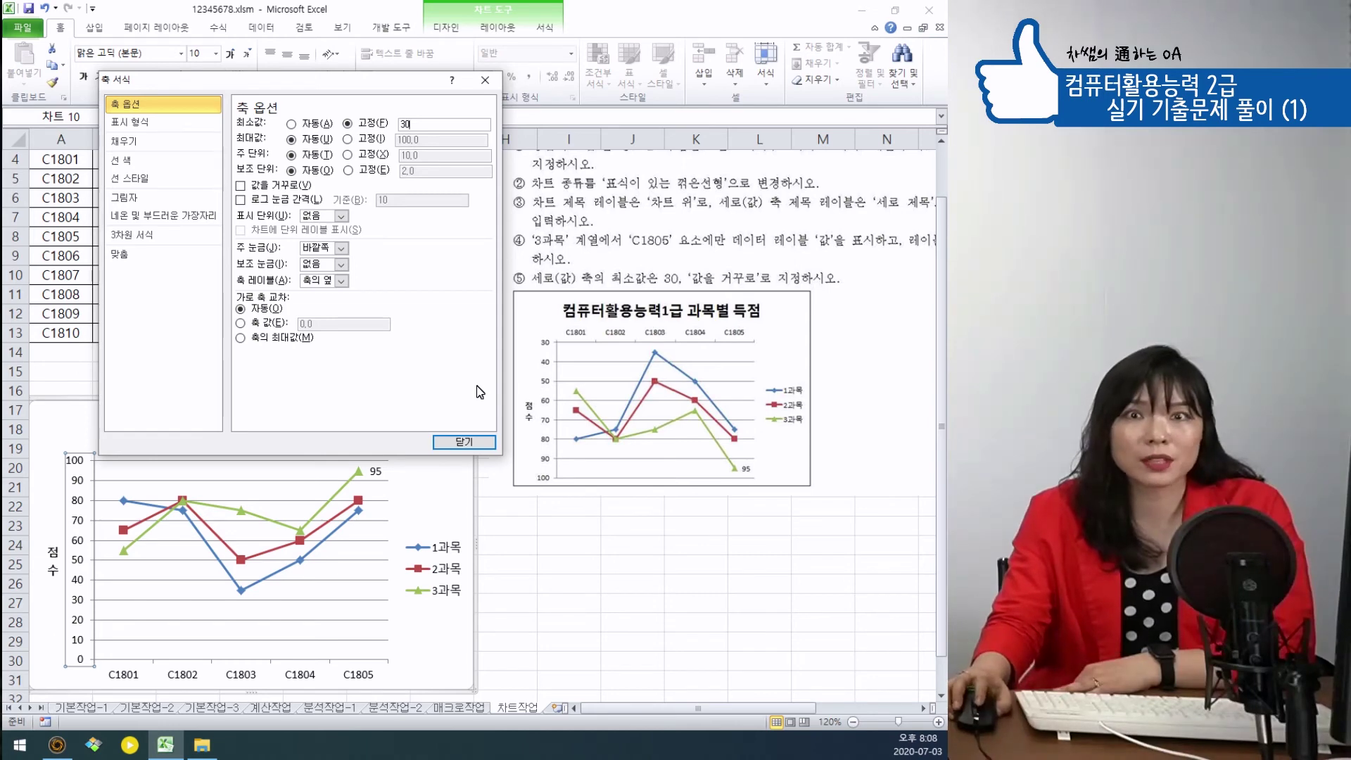
# Show the vertical axis values in reverse order (값을 거꾸로) and deselect the finished chart.
pyautogui.click(241, 185)
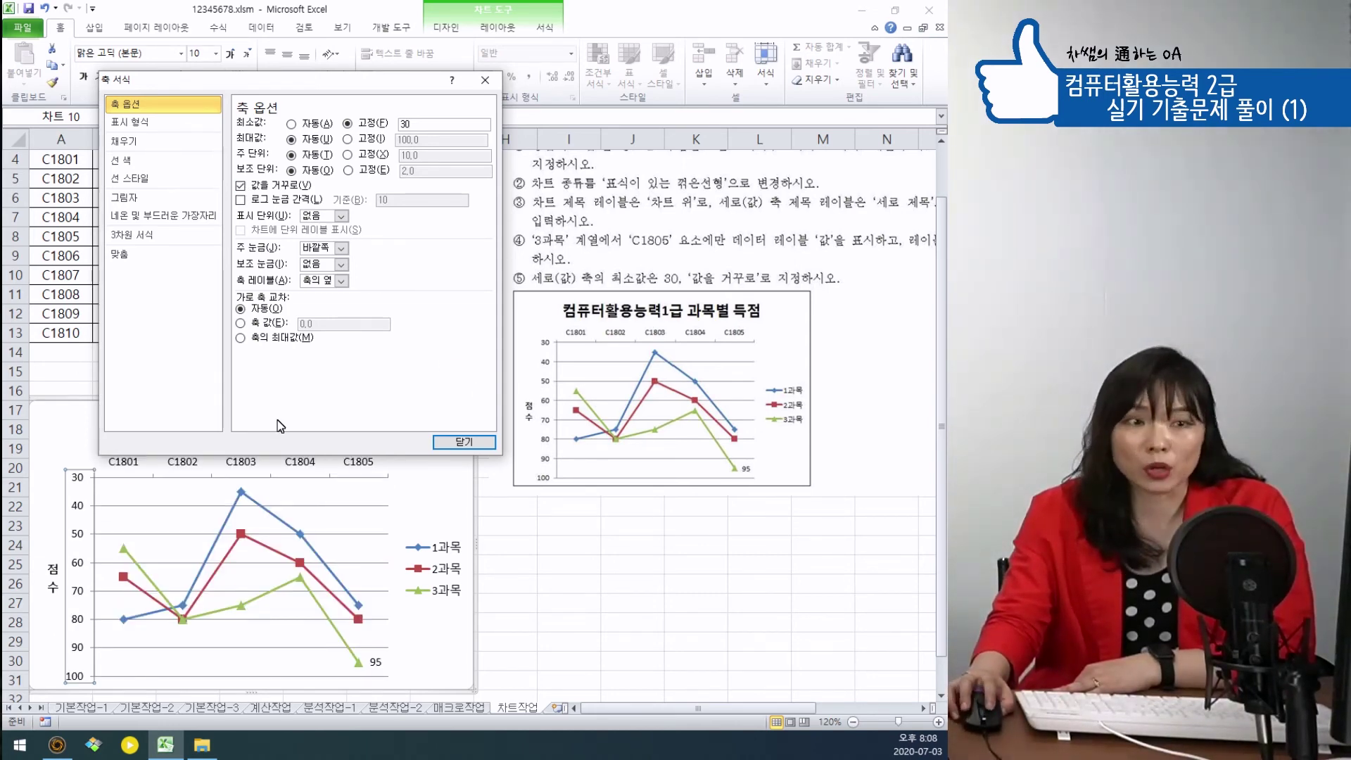
pyautogui.click(463, 444)
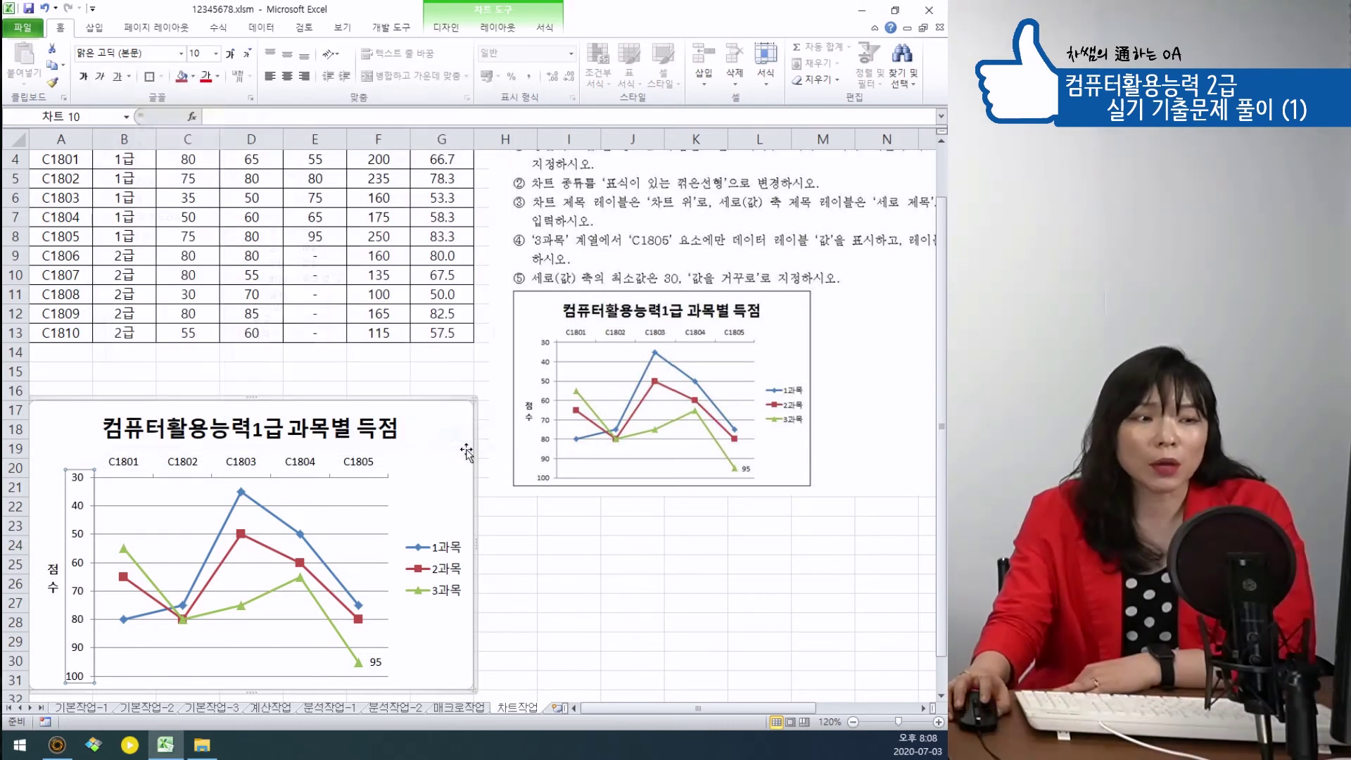
pyautogui.scroll(-1, 513, 540)
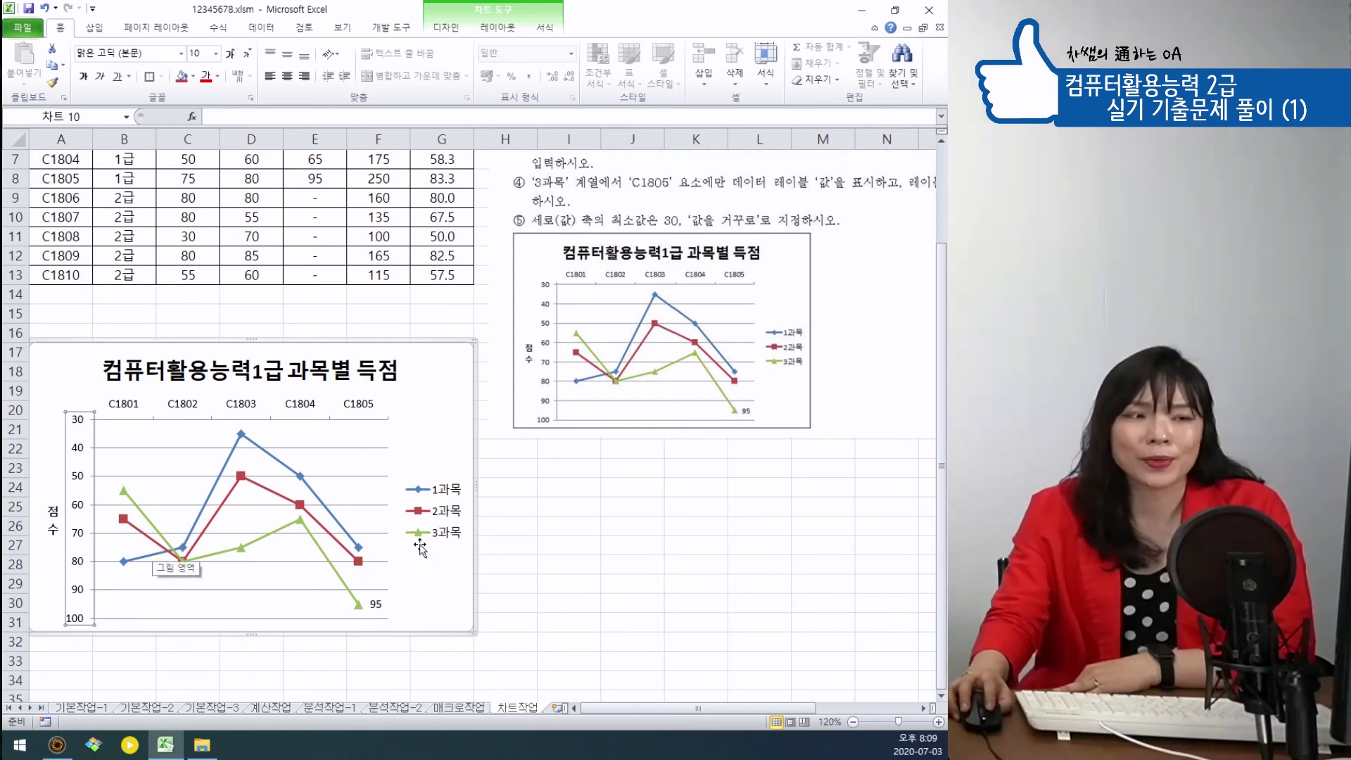
pyautogui.click(561, 529)
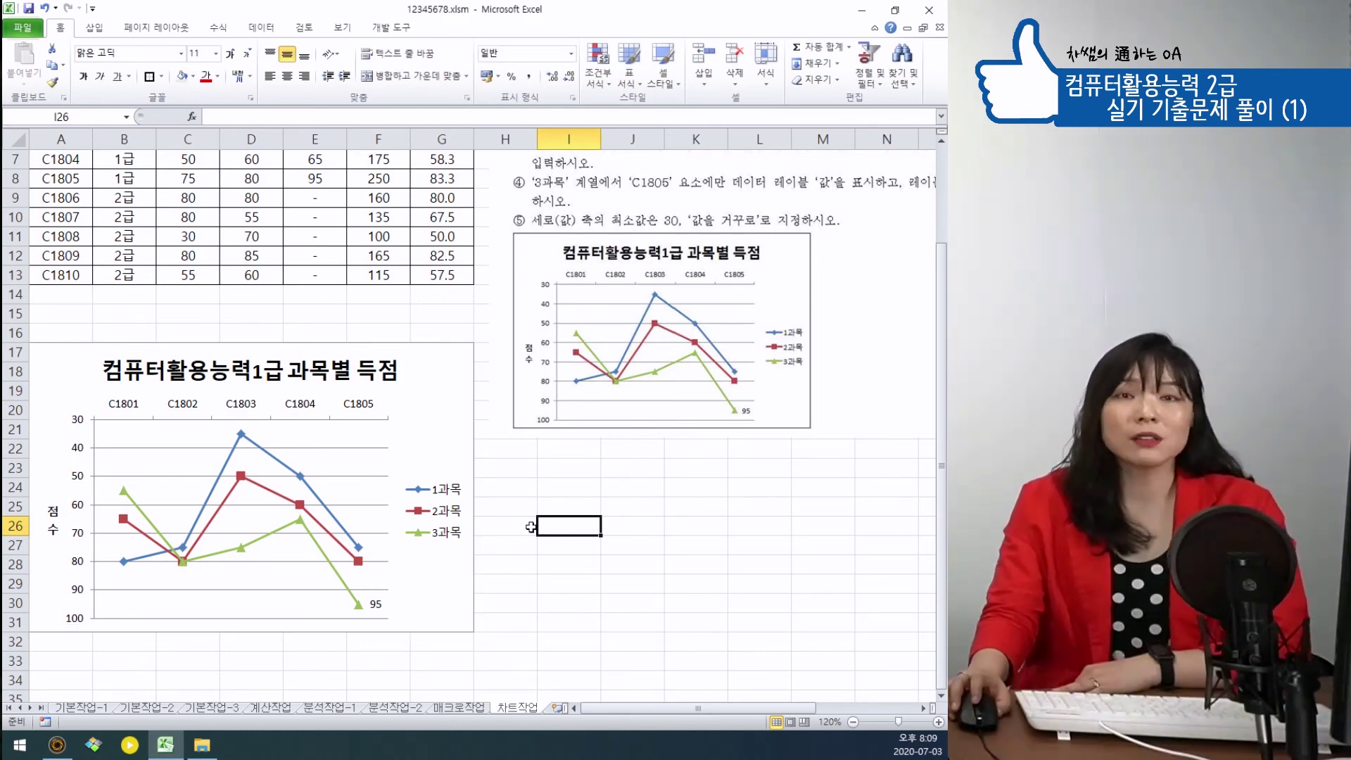